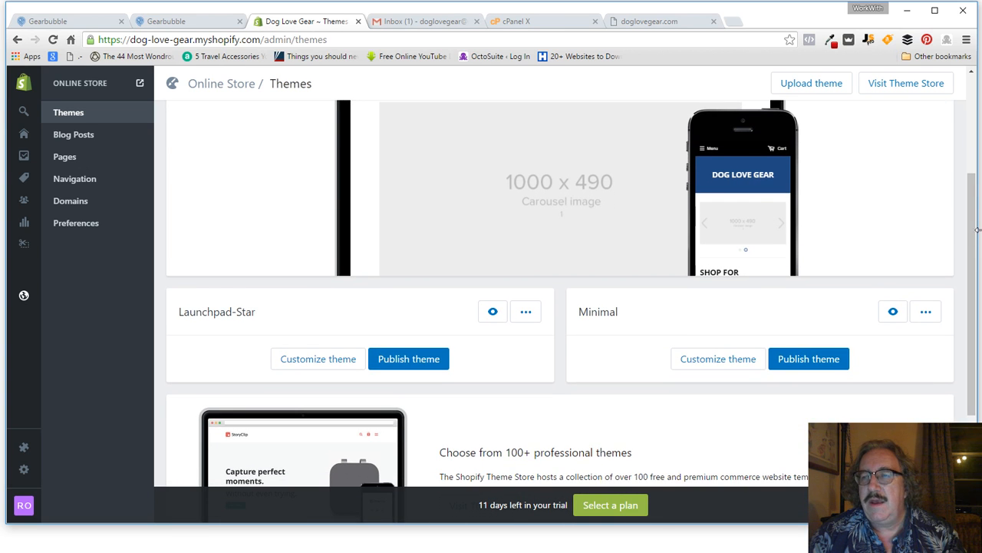
Step: Check the slide show, then return to the Shopify Themes page
{"action": "left_click_drag", "start_coordinate": [972, 223], "coordinate": [979, 96]}
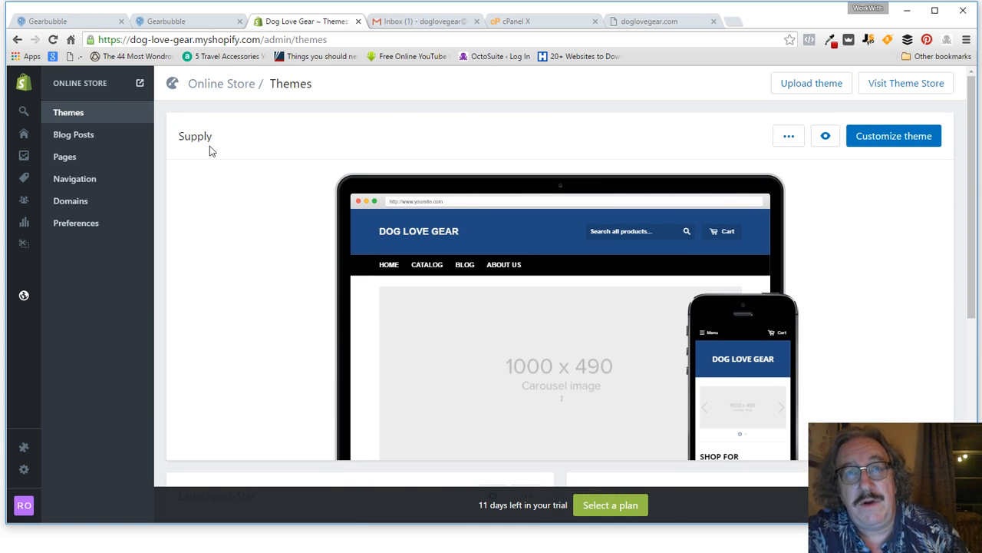
{"action": "mouse_move", "coordinate": [287, 245]}
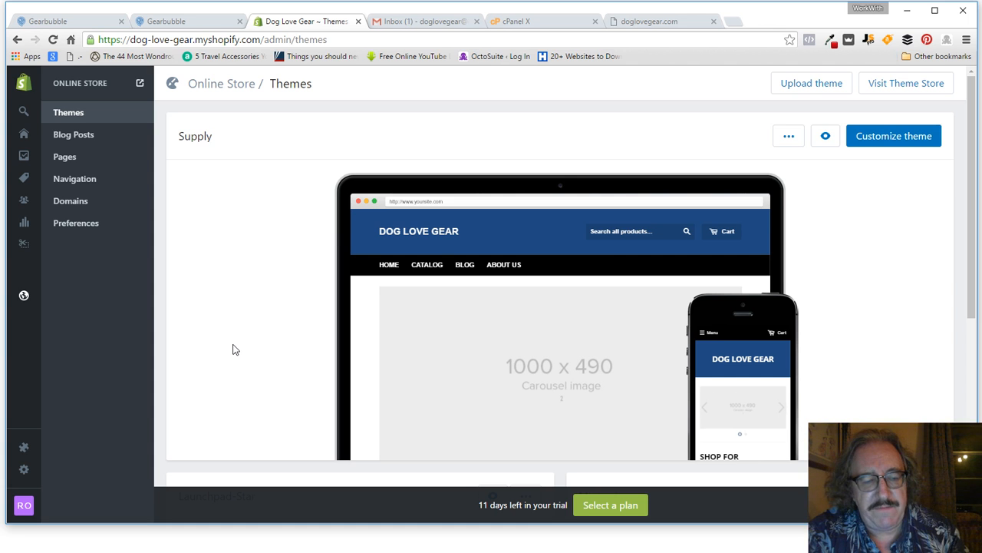
{"action": "key", "text": "alt+Tab"}
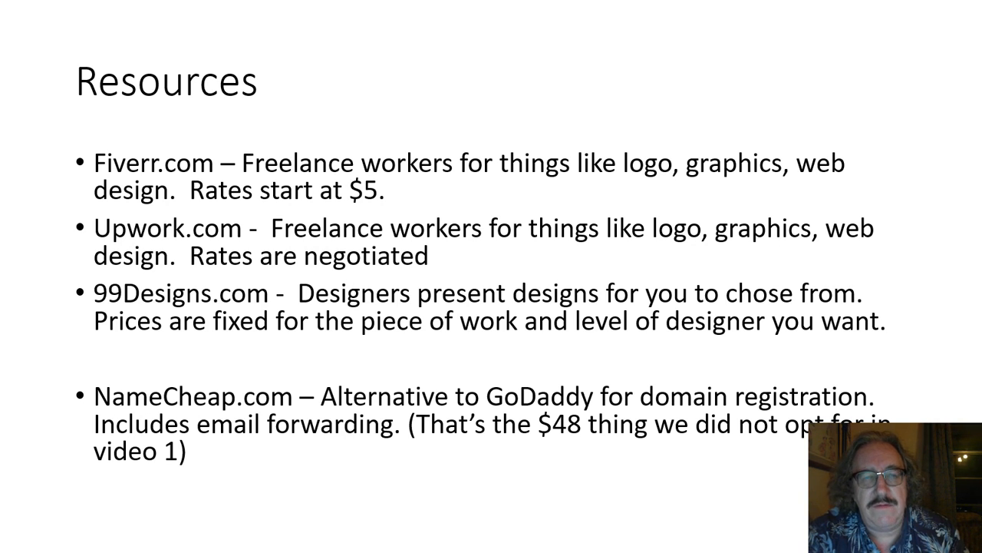
{"action": "key", "text": "alt+Tab"}
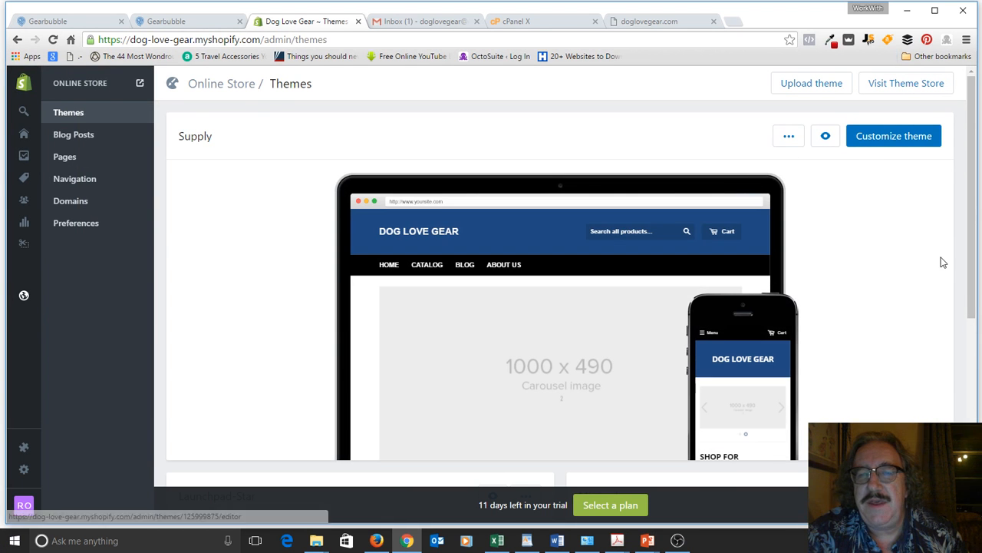
Step: In the Supply theme editor, enable Use a custom logo in the Header settings
{"action": "left_click", "coordinate": [893, 142]}
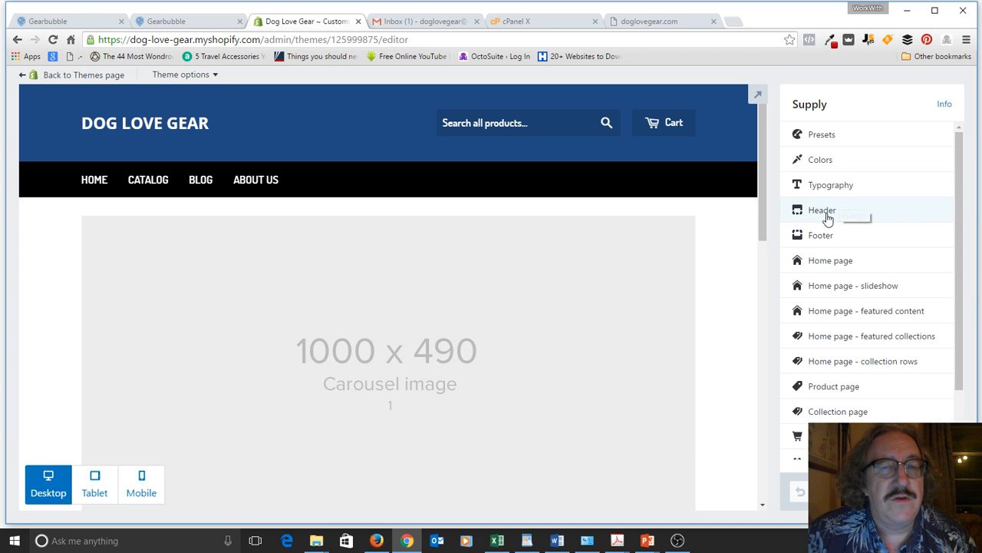
{"action": "left_click", "coordinate": [826, 215]}
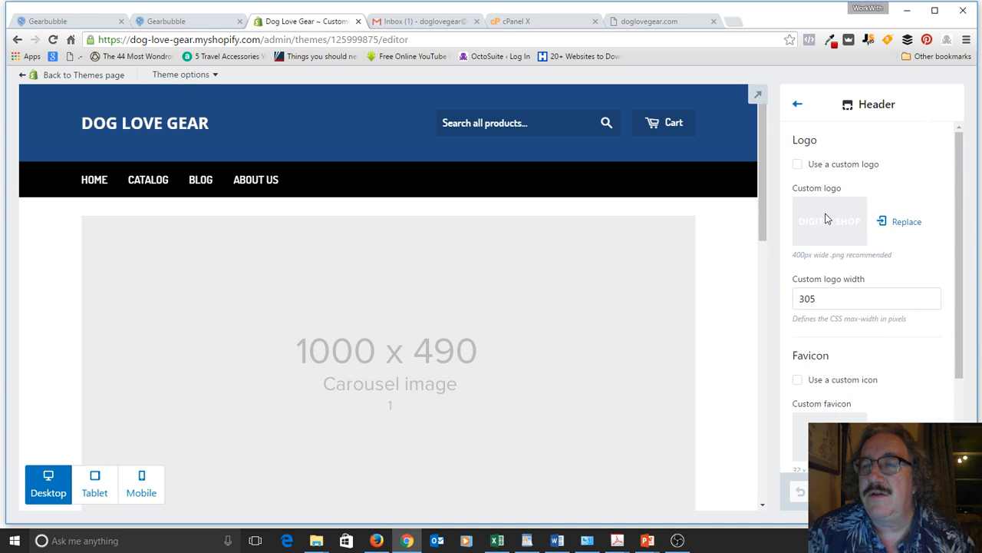
{"action": "left_click", "coordinate": [797, 166]}
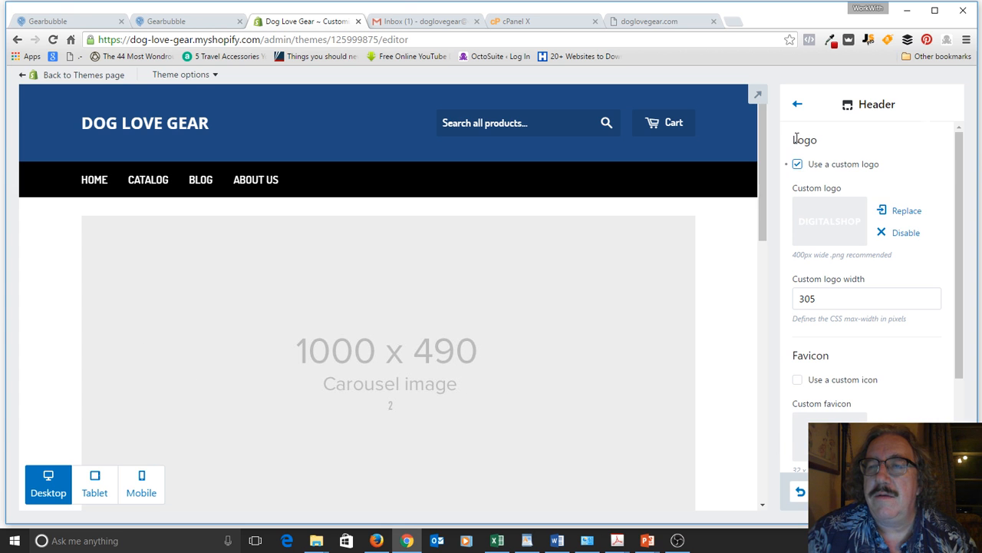
{"action": "left_click", "coordinate": [798, 105]}
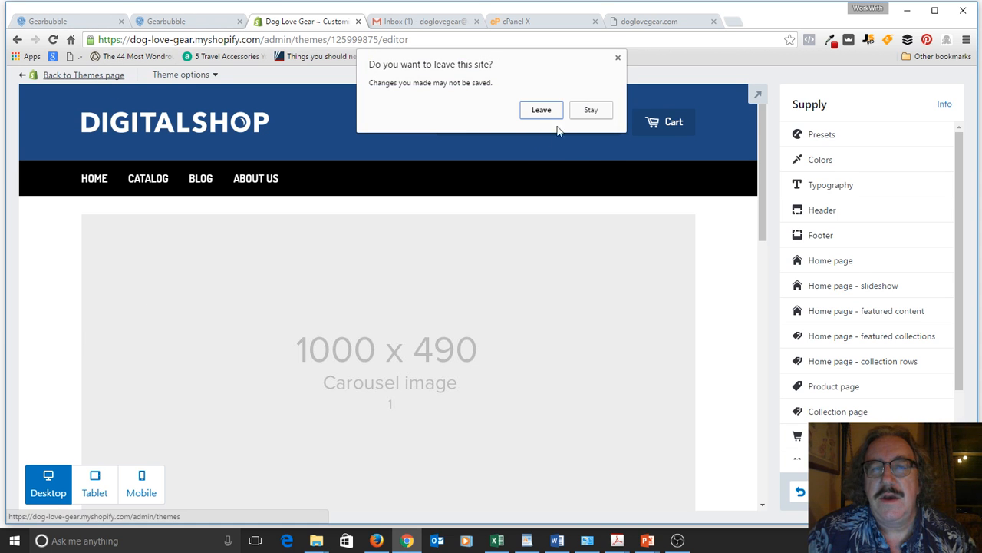
Step: Leave the editor without saving the logo change and reopen the Supply theme editor
{"action": "left_click", "coordinate": [541, 110]}
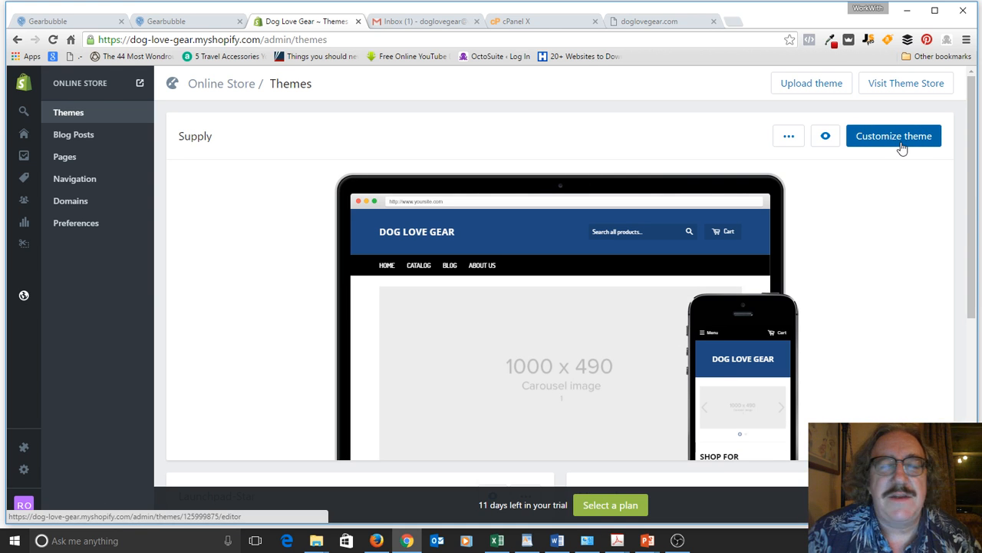
{"action": "left_click", "coordinate": [902, 145]}
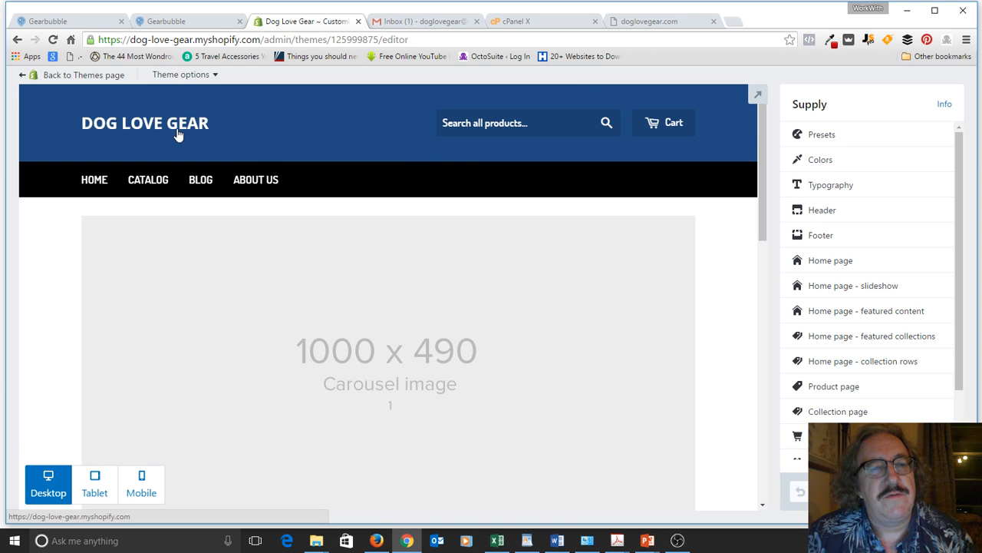
Step: Turn on Use a custom logo in the Supply theme's Header settings
{"action": "left_click", "coordinate": [824, 215]}
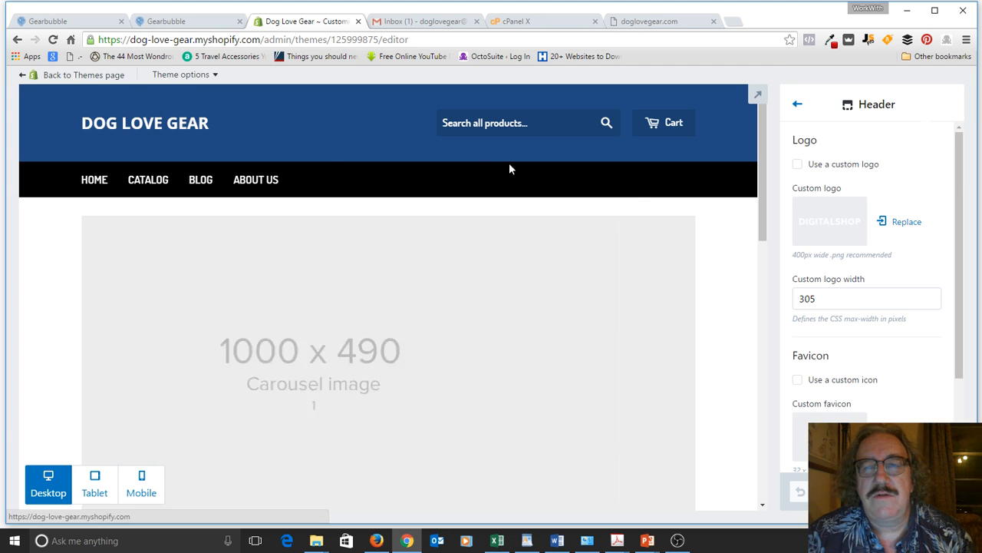
{"action": "left_click", "coordinate": [799, 166]}
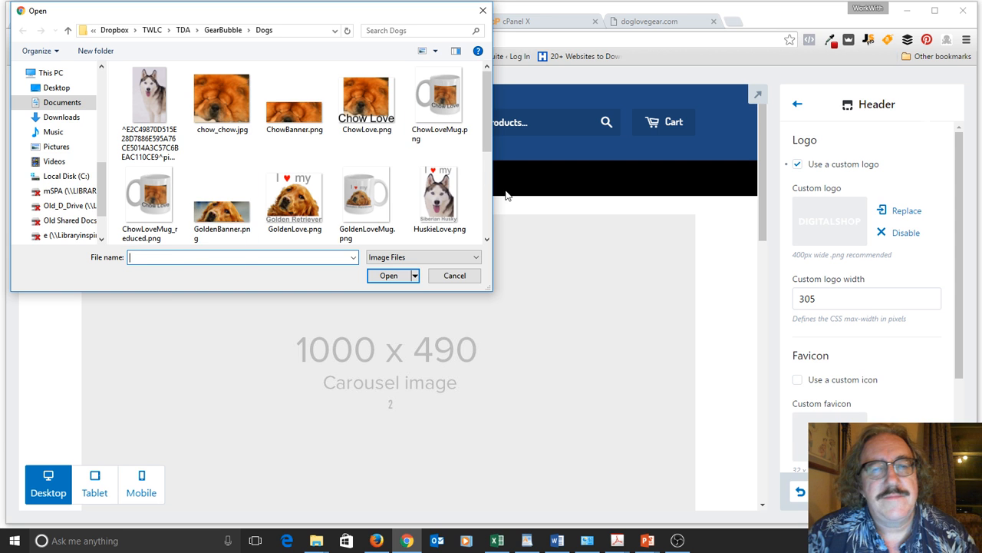
Step: Upload Logo Design2.png from the Dogs folder as the header's custom logo
{"action": "scroll", "coordinate": [489, 206], "scroll_direction": "down", "scroll_amount": 2}
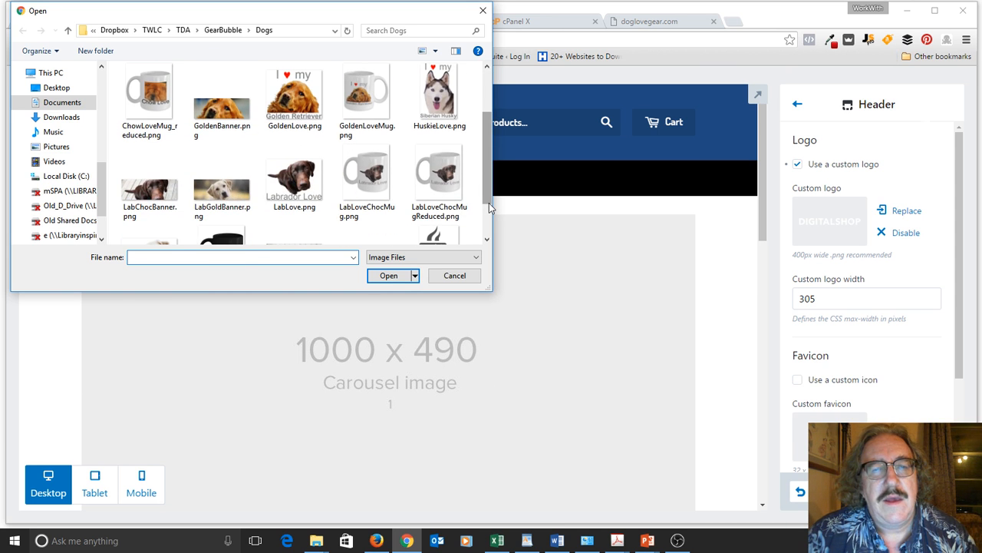
{"action": "scroll", "coordinate": [489, 205], "scroll_direction": "down", "scroll_amount": 2}
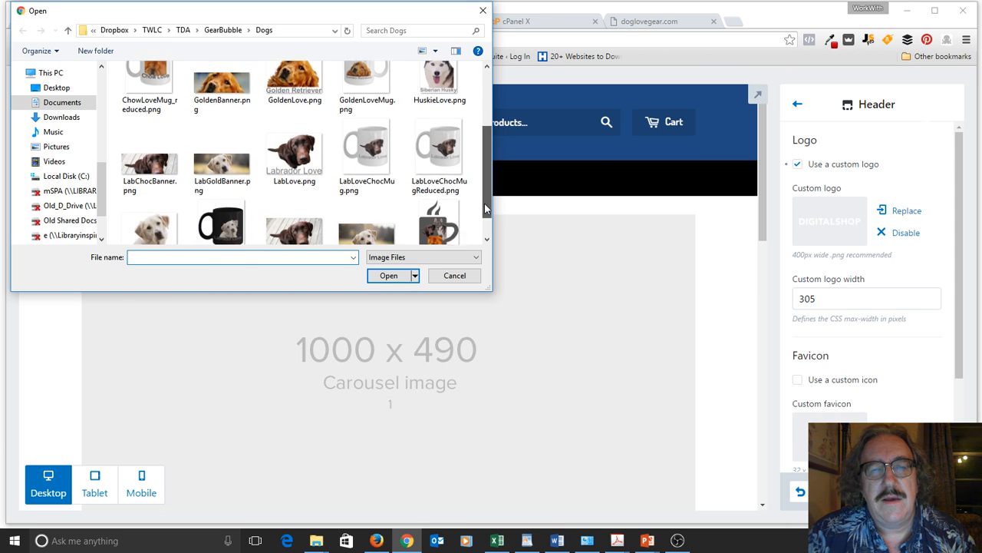
{"action": "left_click", "coordinate": [435, 215]}
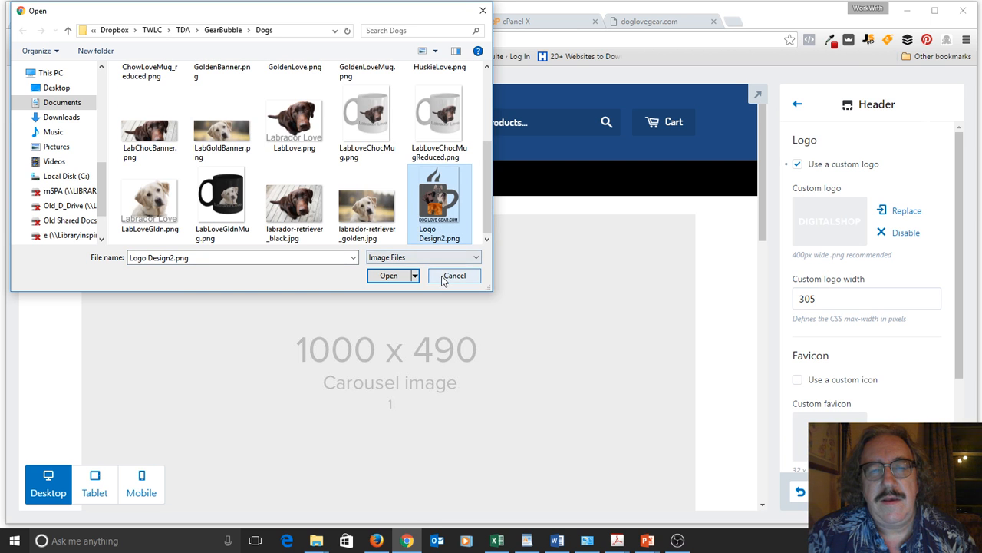
{"action": "left_click", "coordinate": [388, 276]}
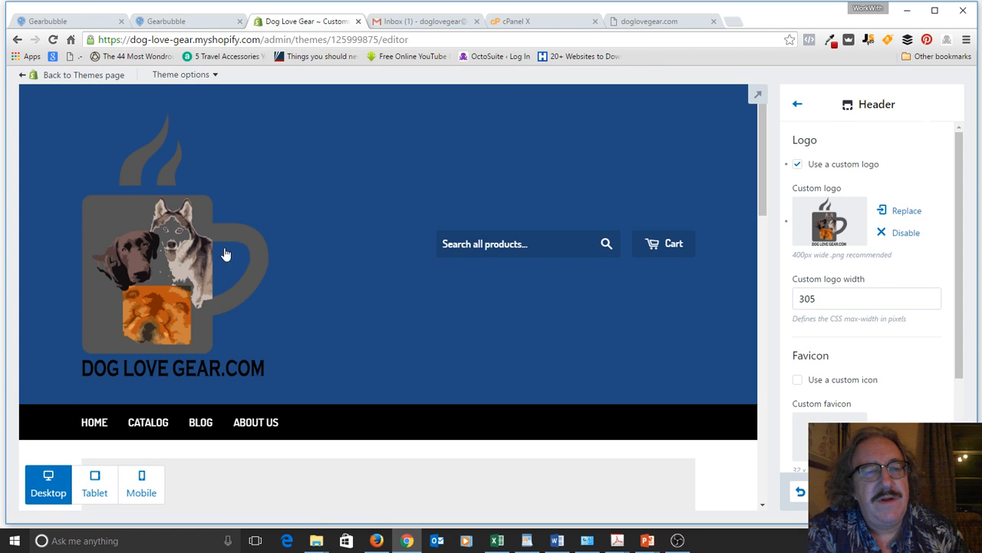
Step: Change the custom logo width from 305 to 160, then switch to the Resources slide
{"action": "double_click", "coordinate": [841, 300]}
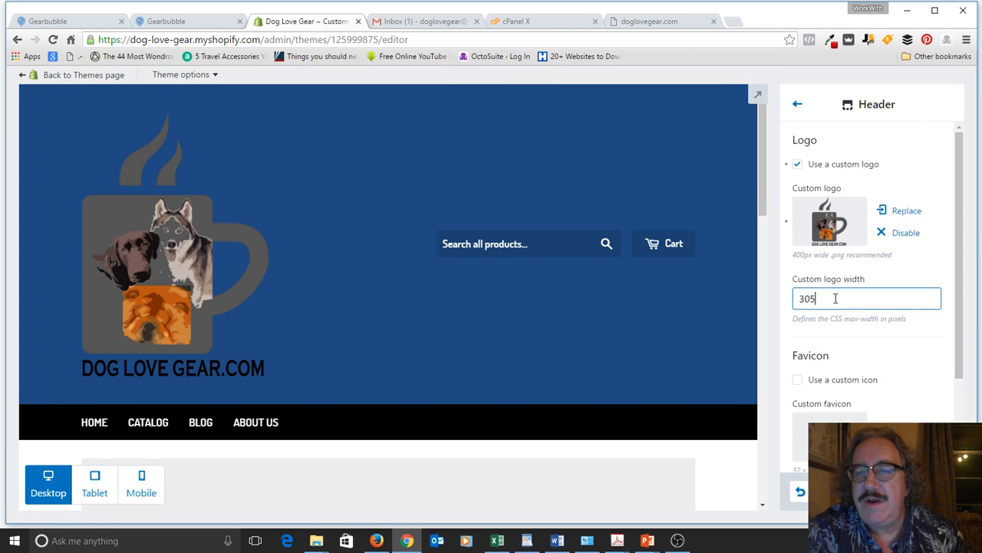
{"action": "type", "text": "160"}
{"action": "key", "text": "Return"}
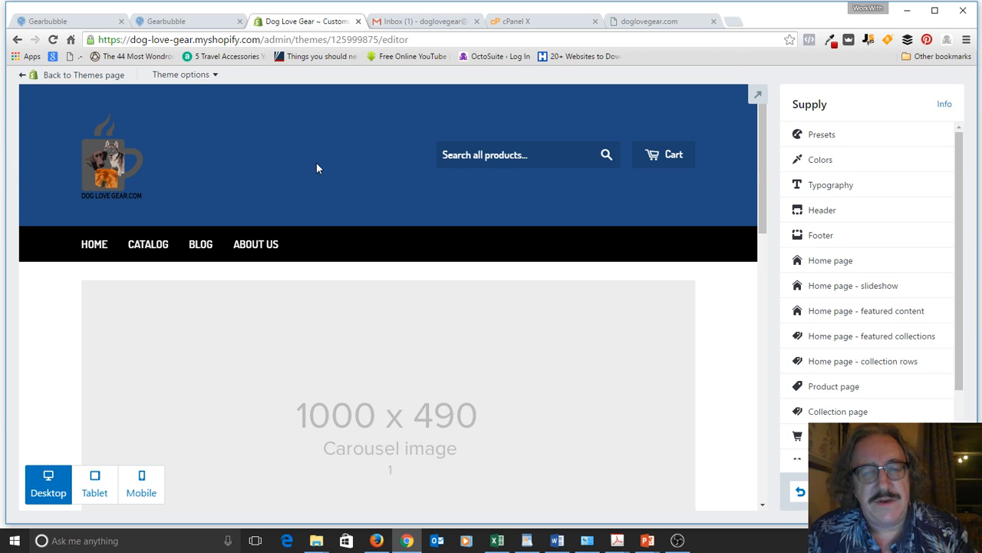
{"action": "key", "text": "alt+Tab"}
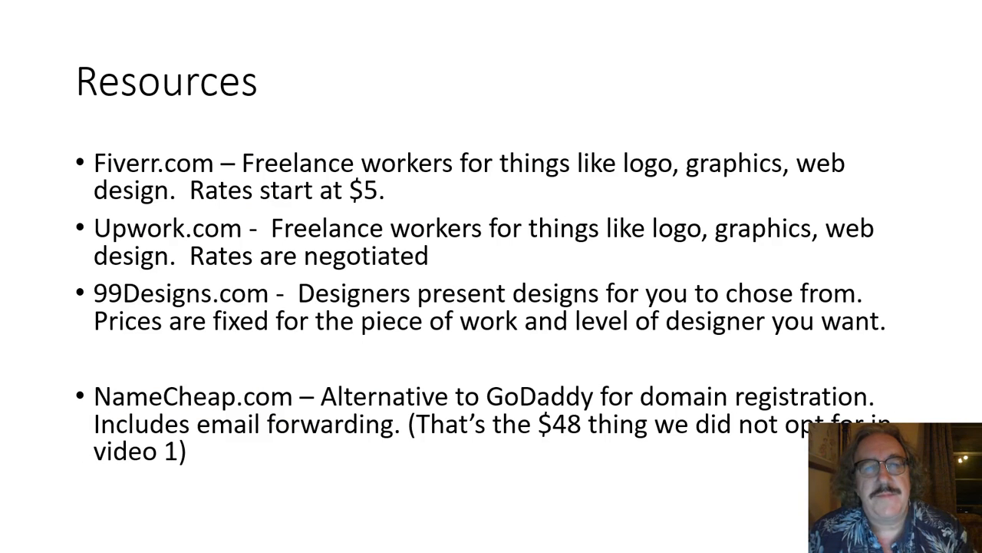
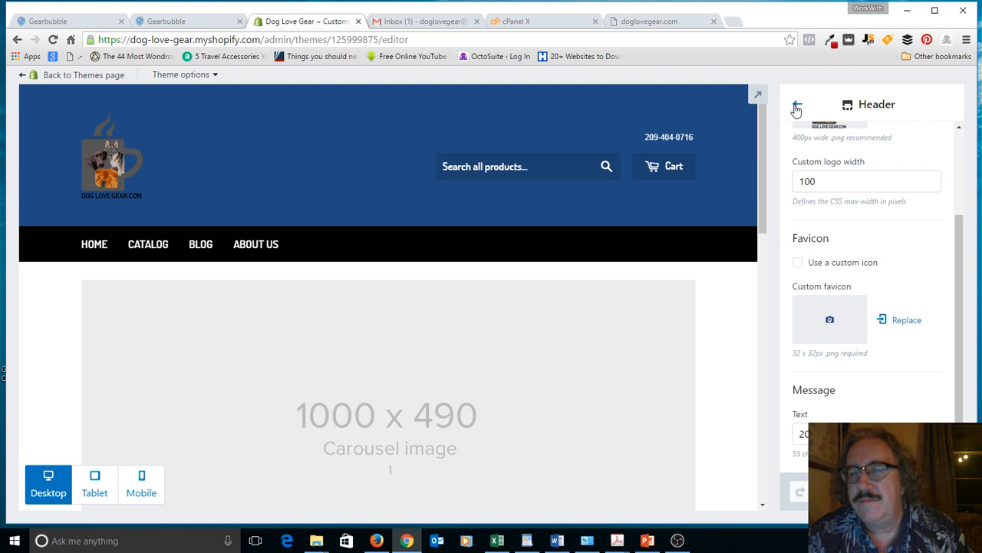
Step: Keep the header logo width at 100 px and return to the Supply sections list
{"action": "left_click", "coordinate": [797, 106]}
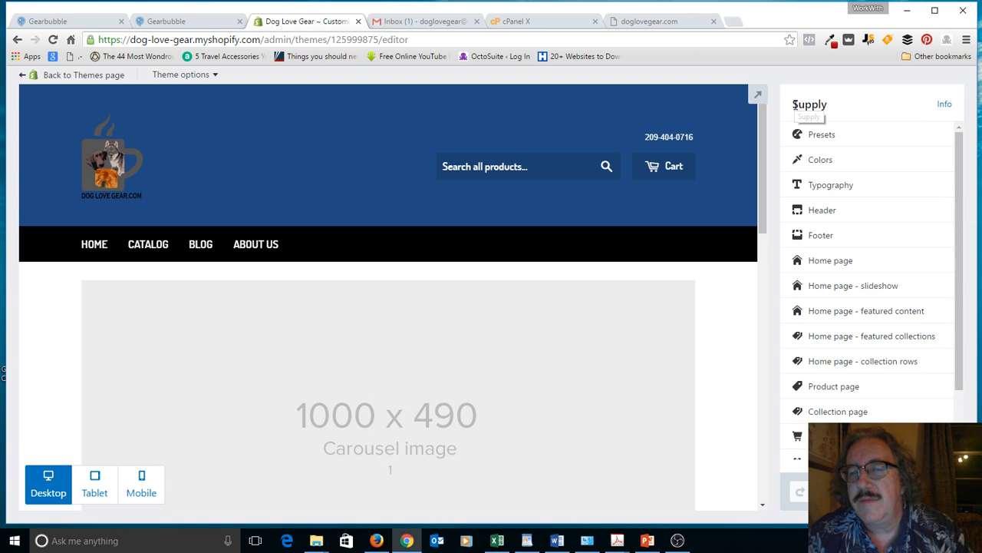
Step: Open the Footer section settings and place the cursor in the Contact text box
{"action": "left_click", "coordinate": [817, 242]}
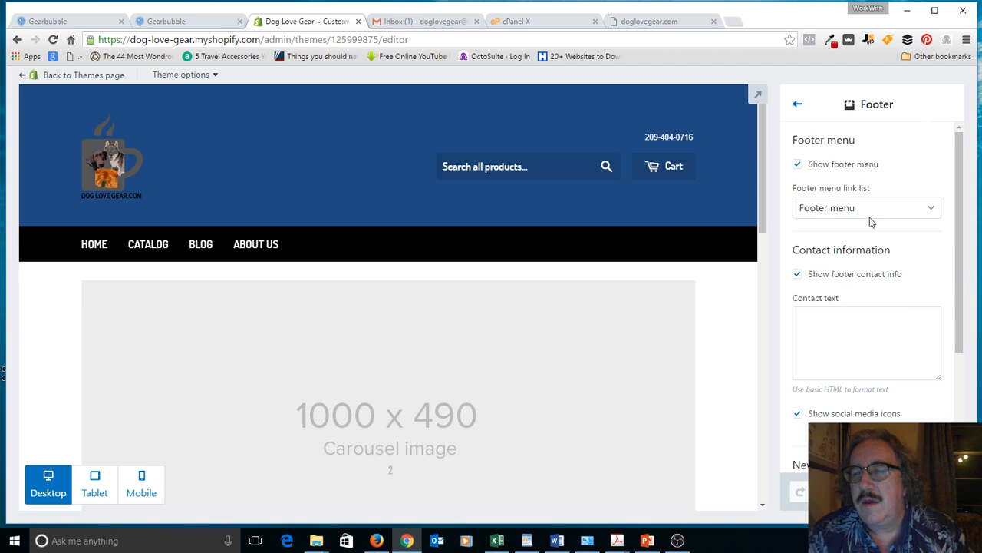
{"action": "left_click", "coordinate": [825, 323]}
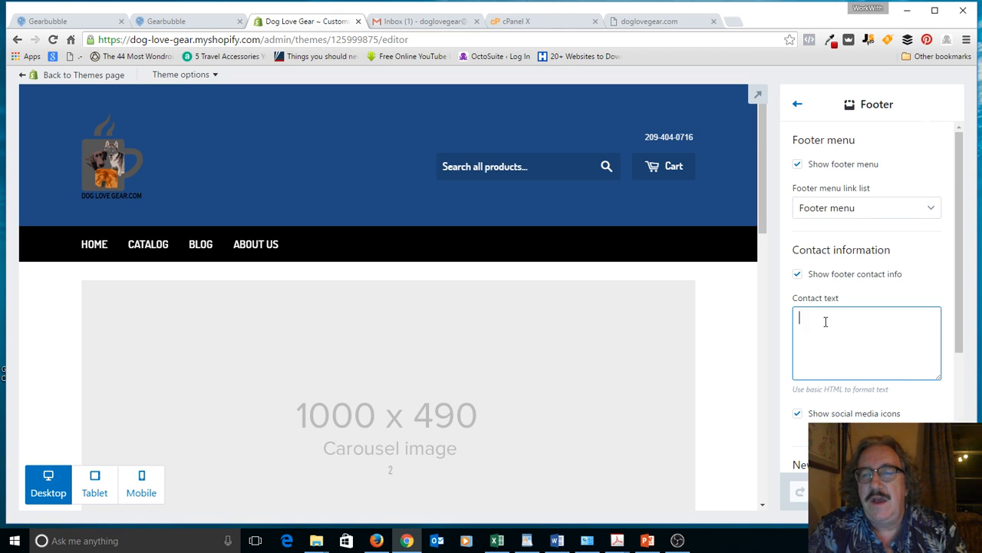
Step: Enter the store website, street address and suite number as separate footer contact lines
{"action": "type", "text": "D"}
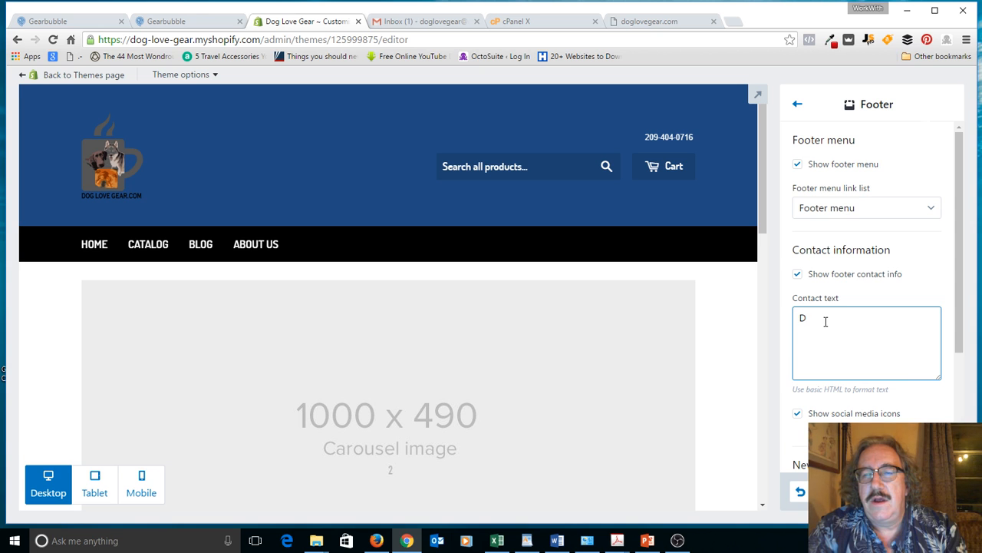
{"action": "type", "text": "ogLove"}
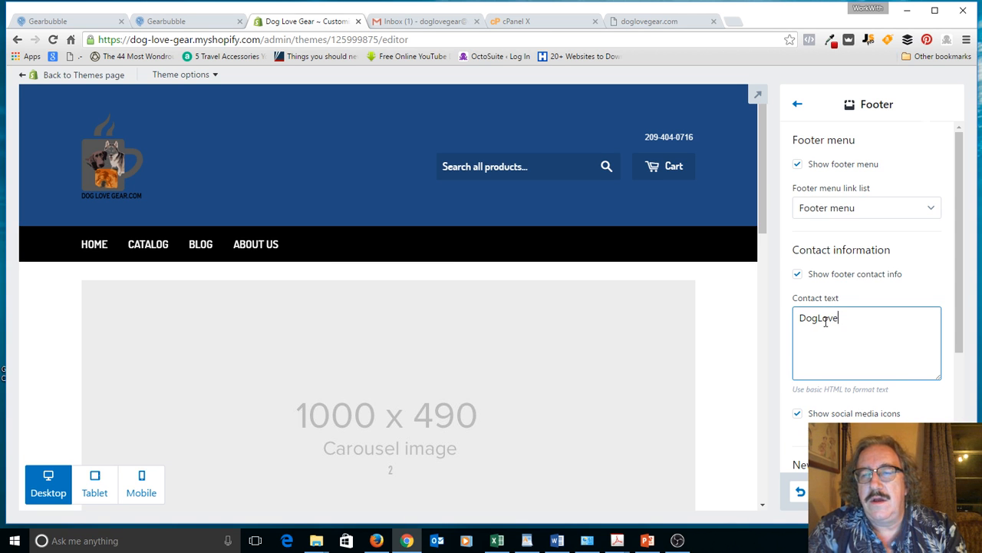
{"action": "type", "text": "Gear.com"}
{"action": "key", "text": "Return"}
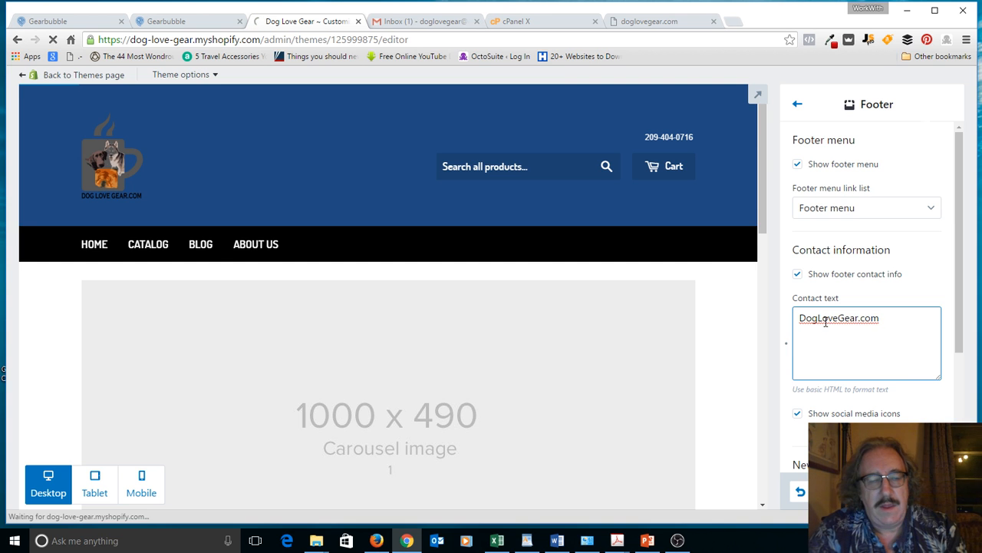
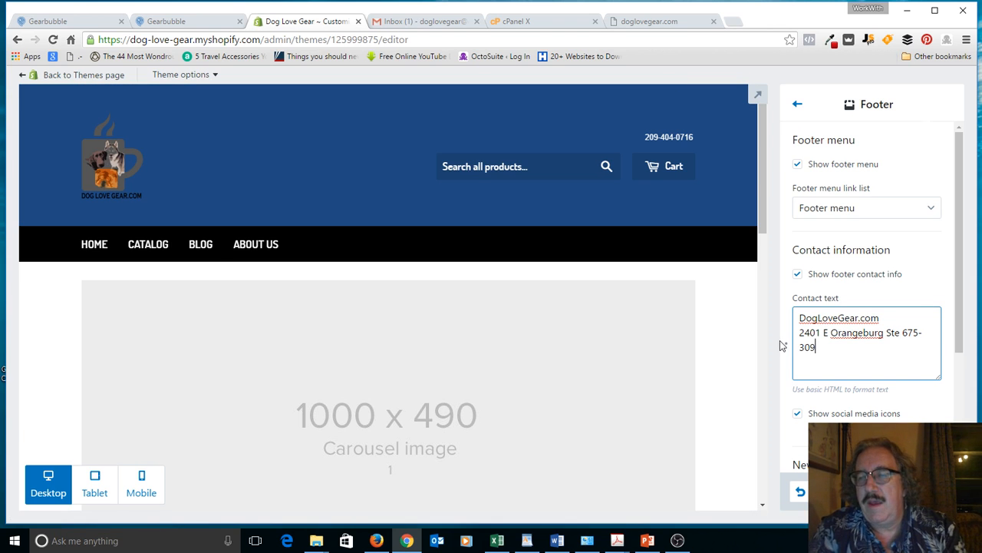
{"action": "left_click", "coordinate": [887, 331]}
{"action": "key", "text": "Return"}
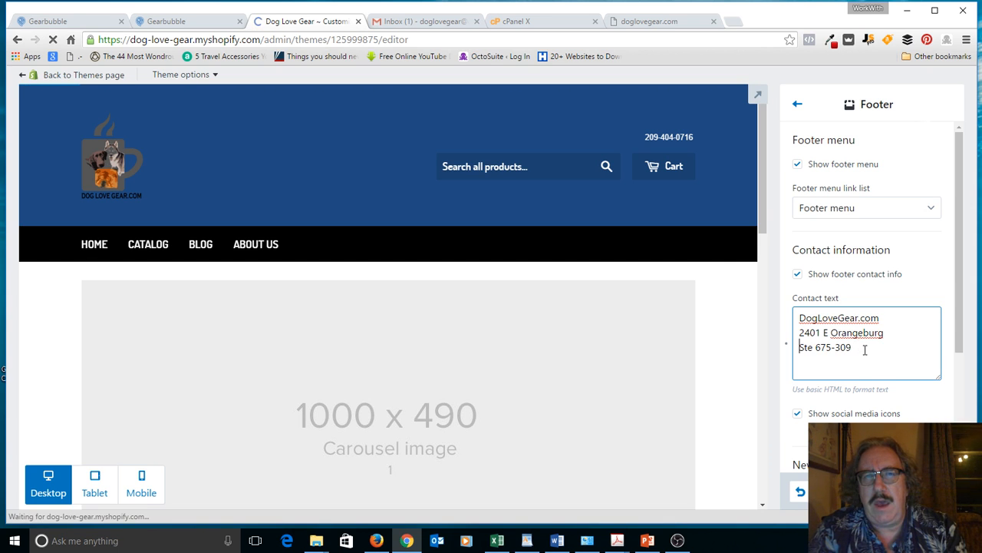
{"action": "left_click", "coordinate": [865, 350]}
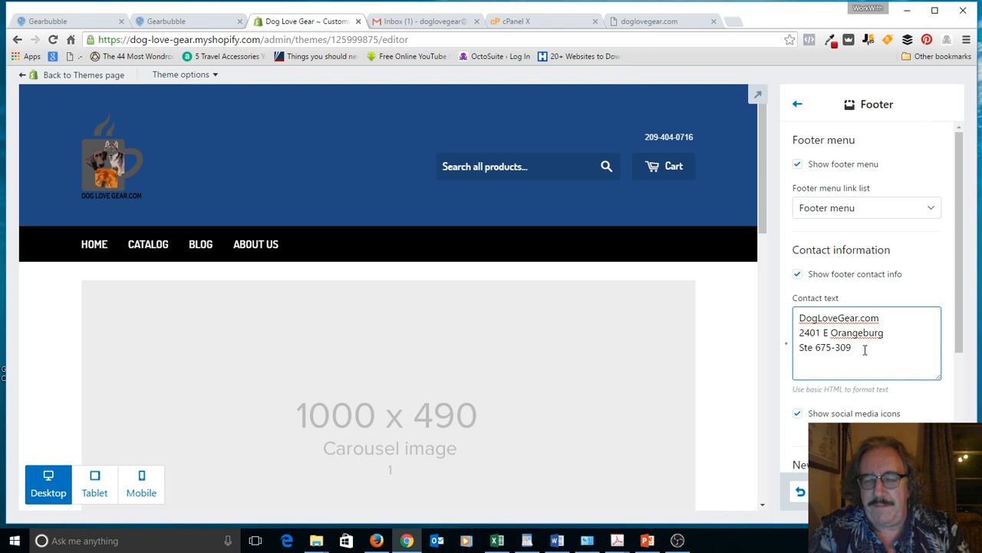
Step: Add the city, state and ZIP line, then the contact e-mail and phone number lines
{"action": "key", "text": "Return"}
{"action": "type", "text": "Modesto"}
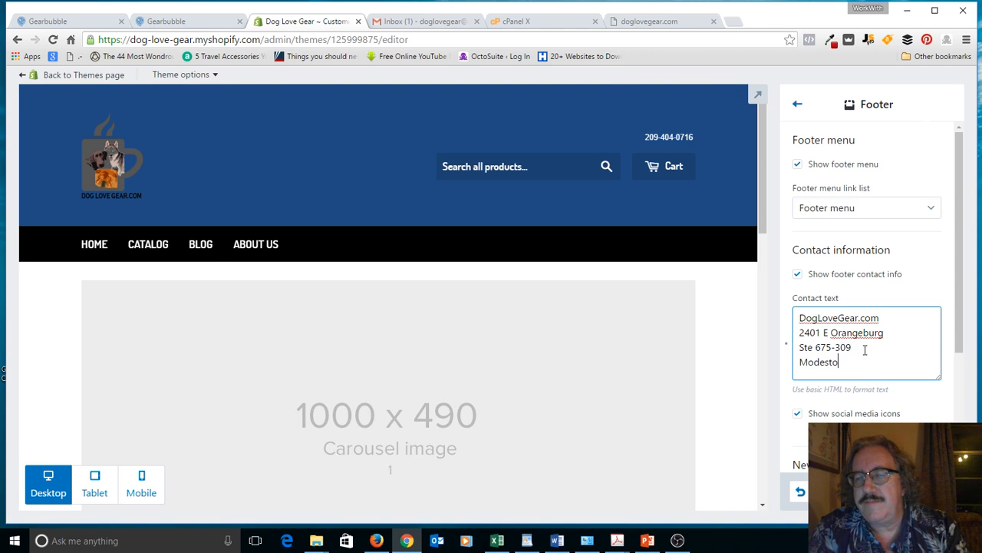
{"action": "type", "text": ", CA 95"}
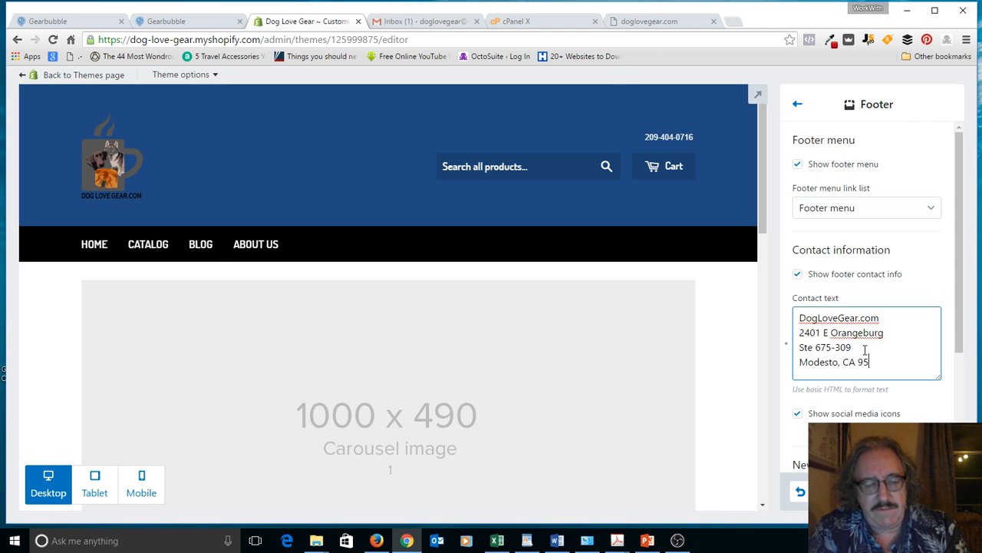
{"action": "type", "text": "355"}
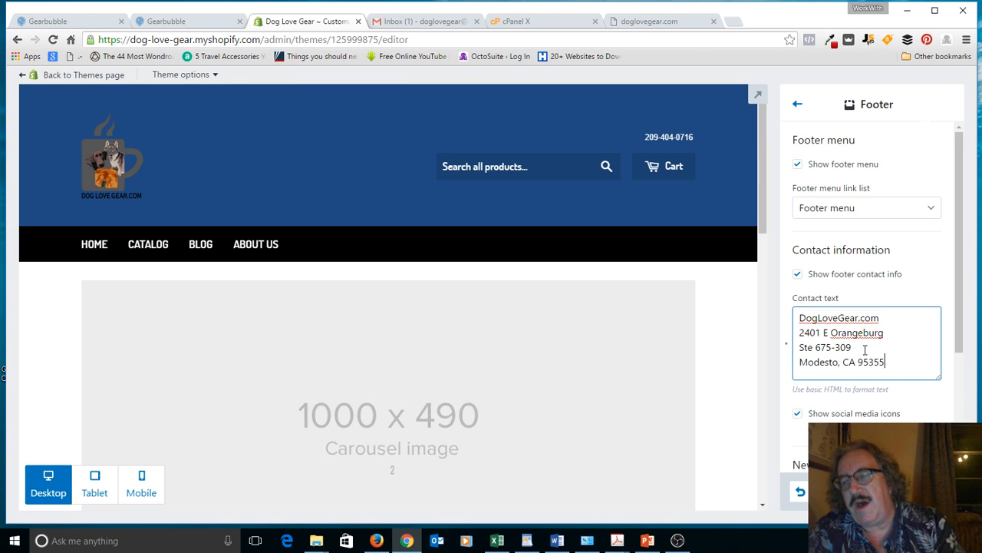
{"action": "key", "text": "Return"}
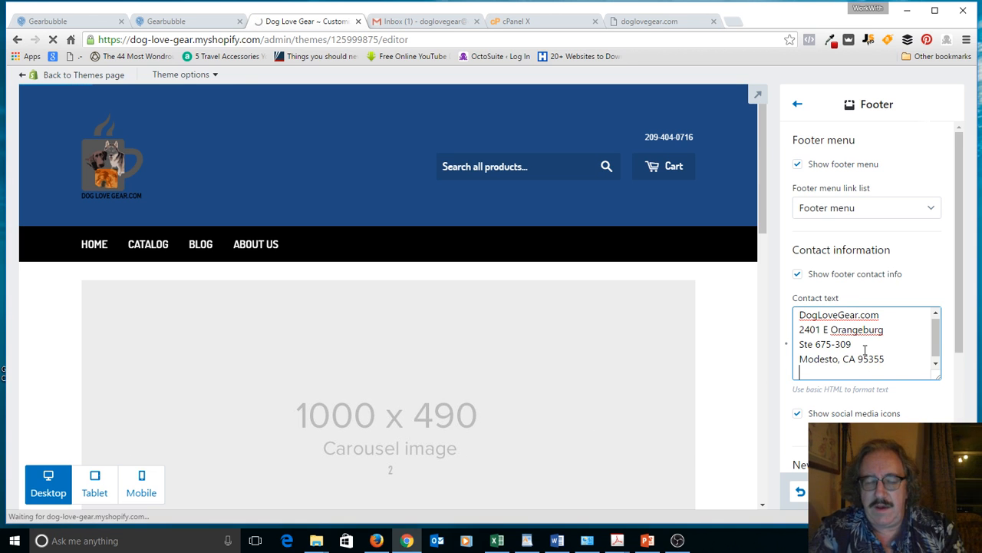
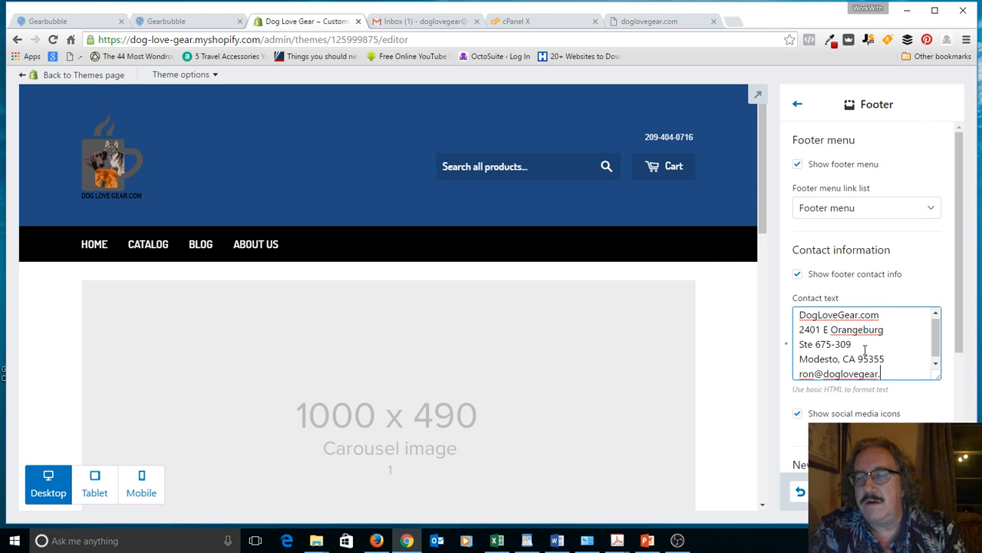
{"action": "key", "text": "Return"}
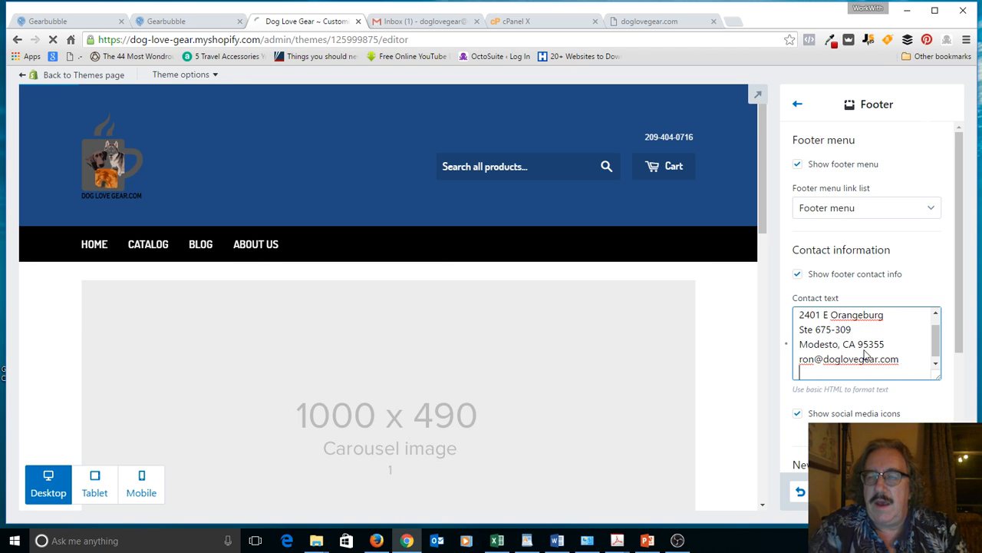
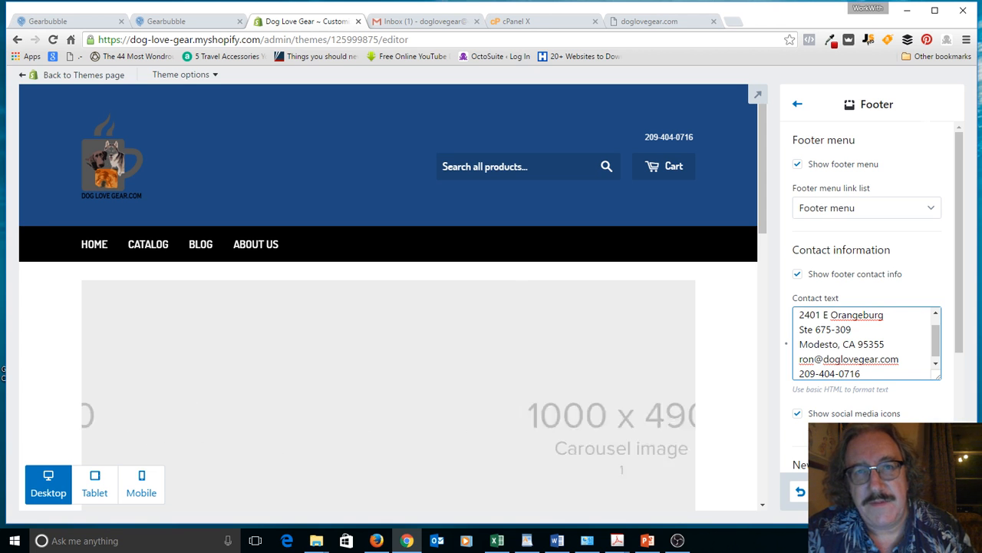
Step: Finish editing the footer contact text so the store preview updates
{"action": "left_click", "coordinate": [930, 492]}
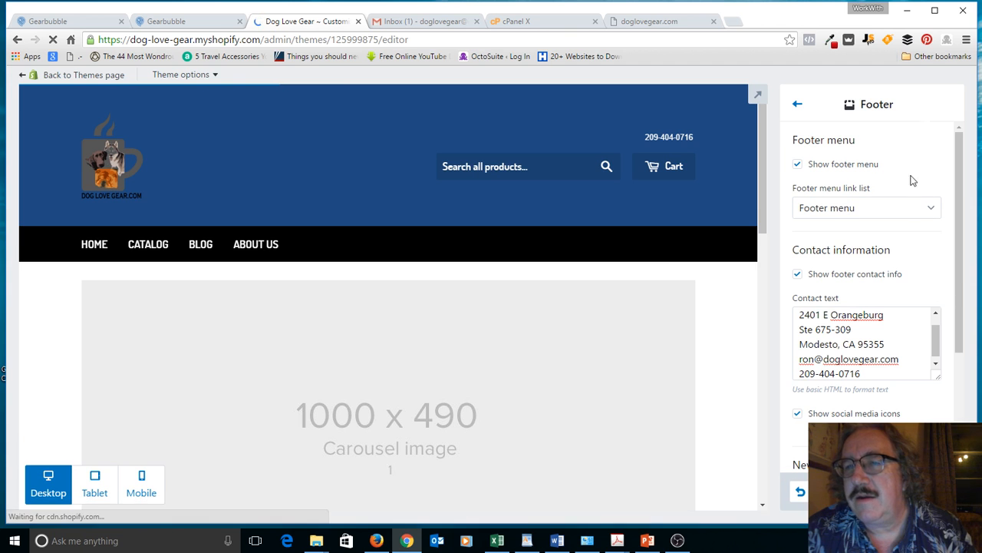
Step: Return to the Supply sections list and scroll through the sections and home page preview
{"action": "left_click", "coordinate": [798, 107]}
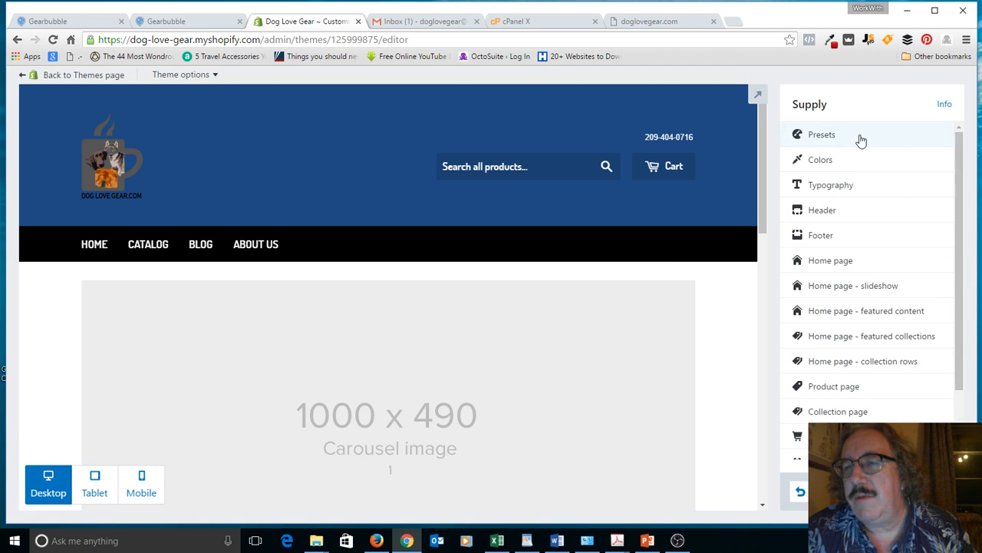
{"action": "left_click_drag", "start_coordinate": [958, 219], "coordinate": [947, 320]}
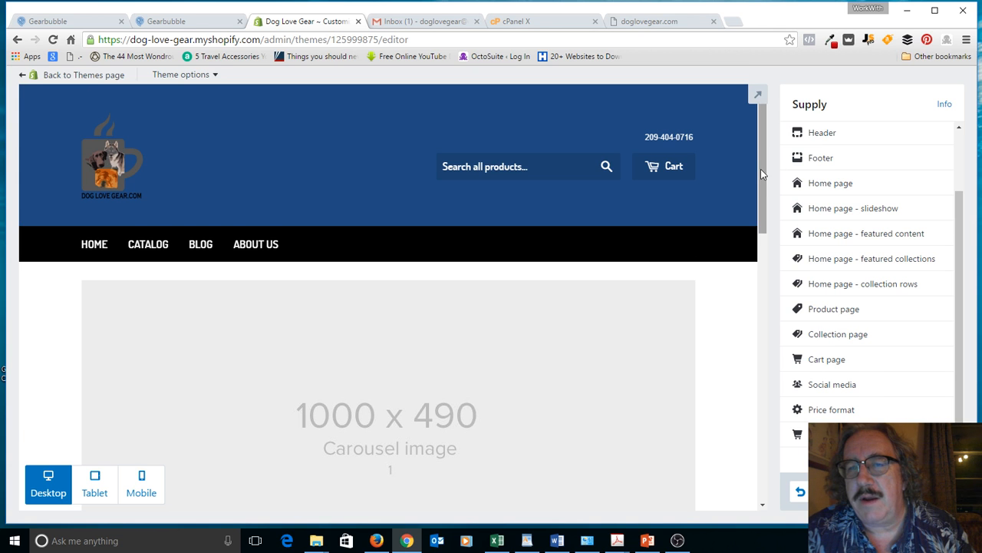
{"action": "left_click_drag", "start_coordinate": [760, 169], "coordinate": [749, 491]}
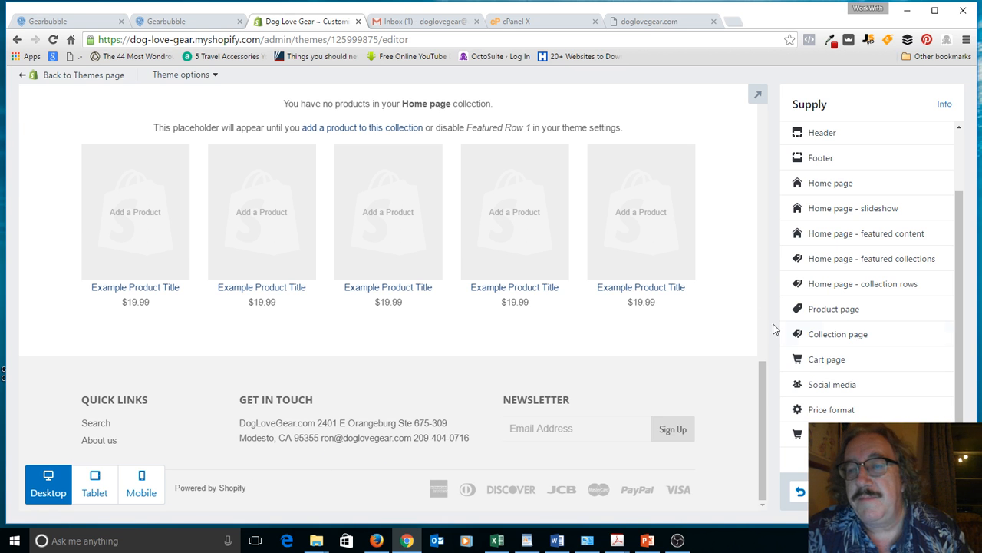
{"action": "left_click_drag", "start_coordinate": [765, 387], "coordinate": [796, 101]}
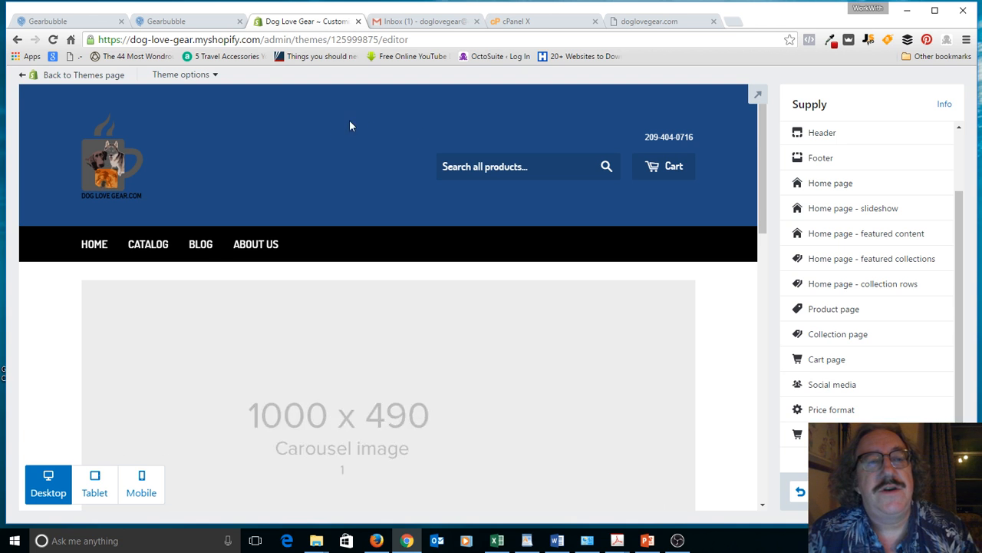
Step: Leave the theme editor for the themes overview and expand the Online Store sub-sections
{"action": "left_click", "coordinate": [97, 77]}
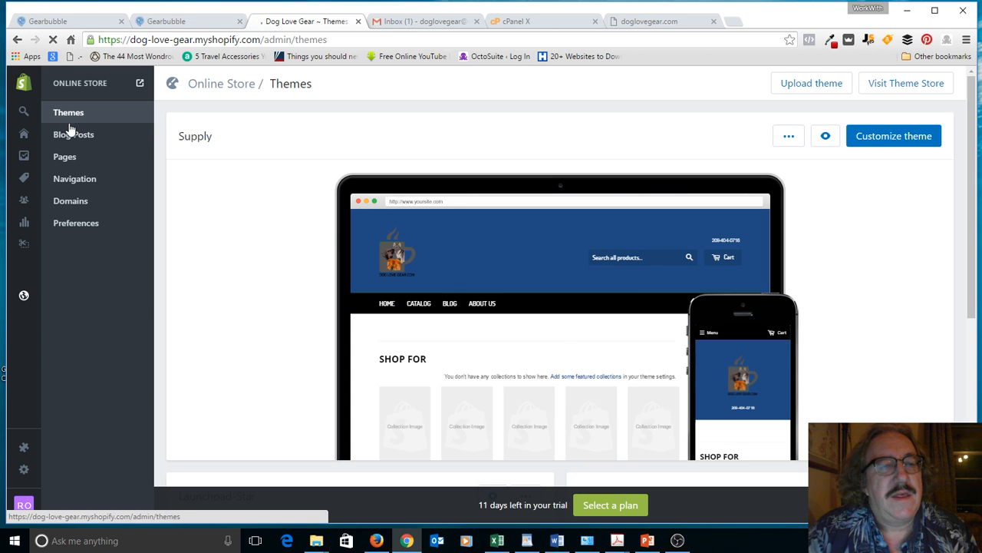
{"action": "mouse_move", "coordinate": [39, 132]}
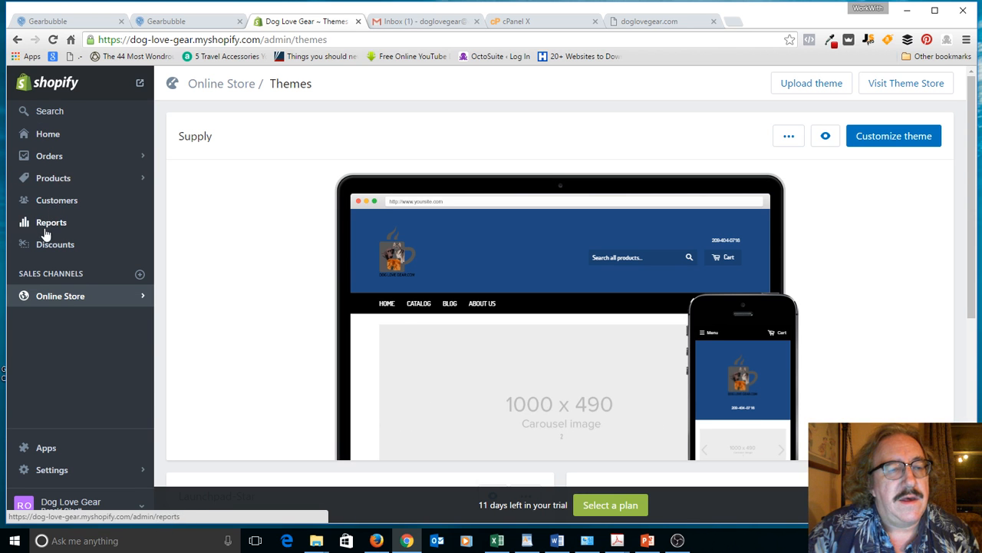
{"action": "left_click", "coordinate": [48, 298]}
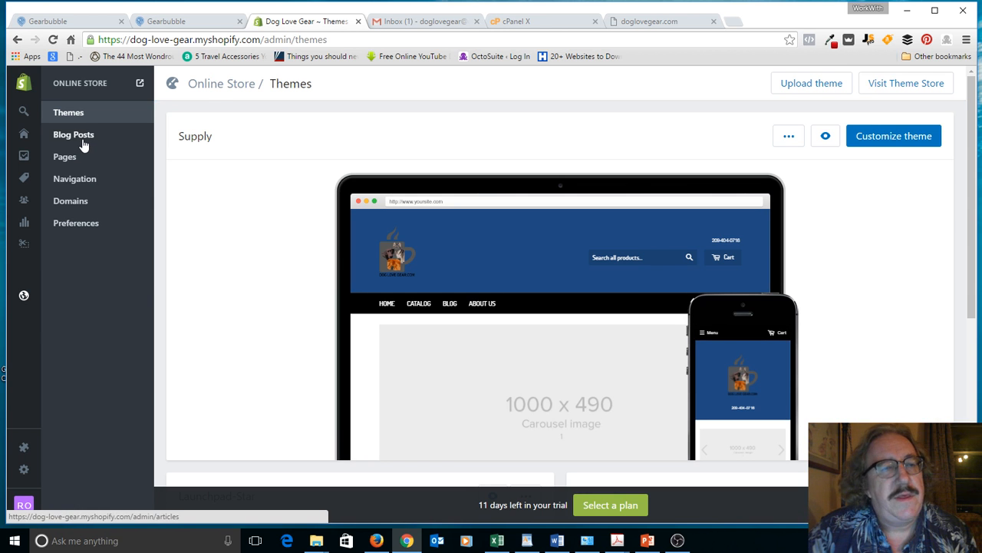
Step: Browse Blog Posts, Pages, Navigation and Domains, ending on the Preferences page
{"action": "left_click", "coordinate": [81, 140]}
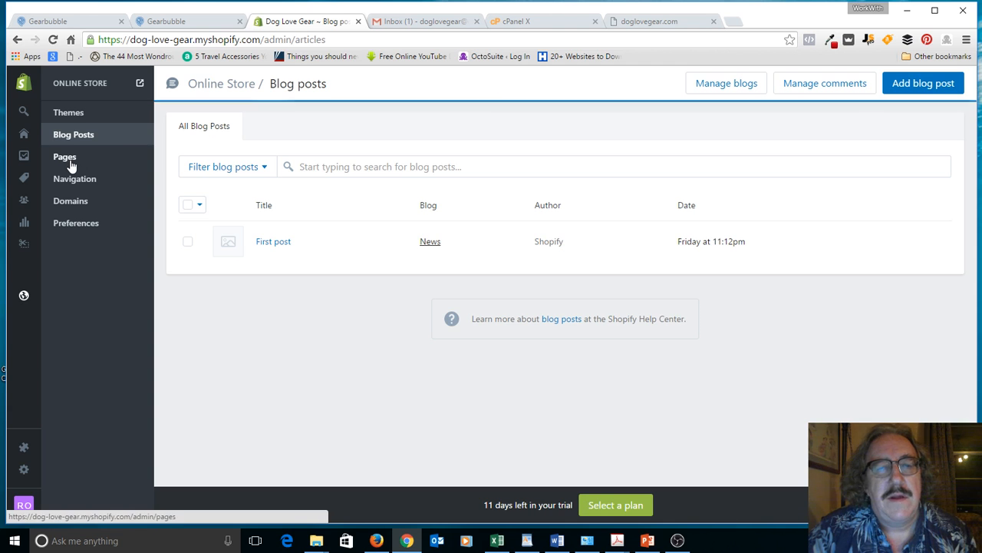
{"action": "left_click", "coordinate": [70, 160]}
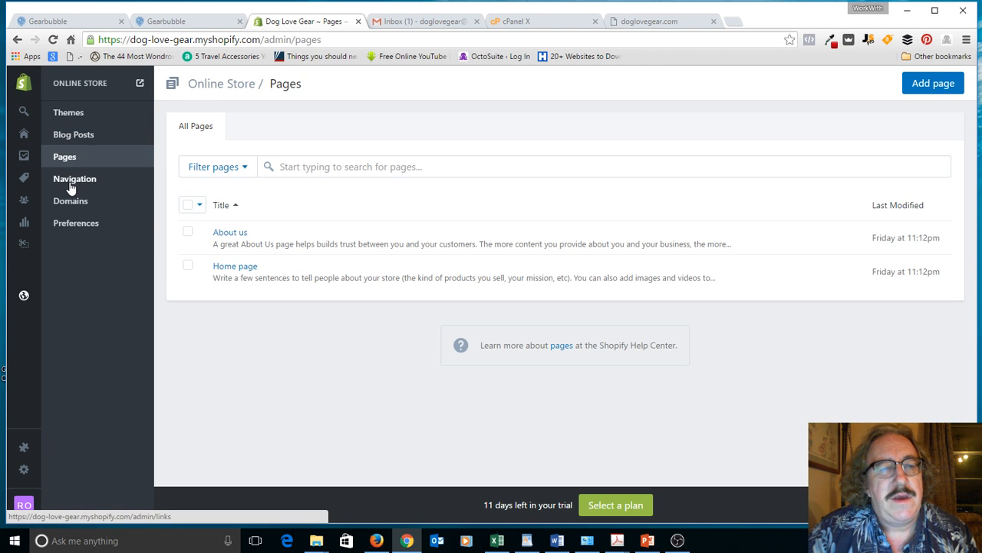
{"action": "left_click", "coordinate": [70, 181]}
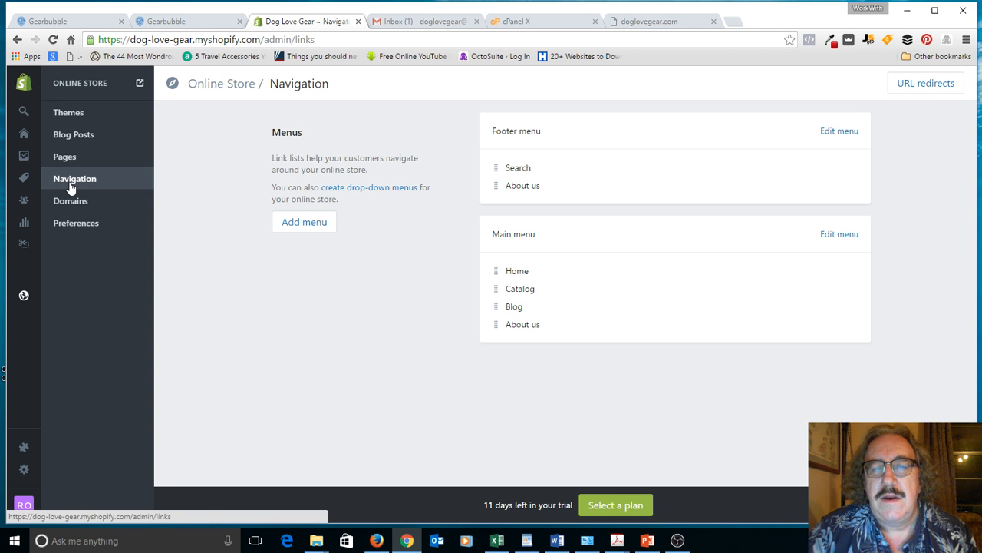
{"action": "left_click", "coordinate": [71, 203]}
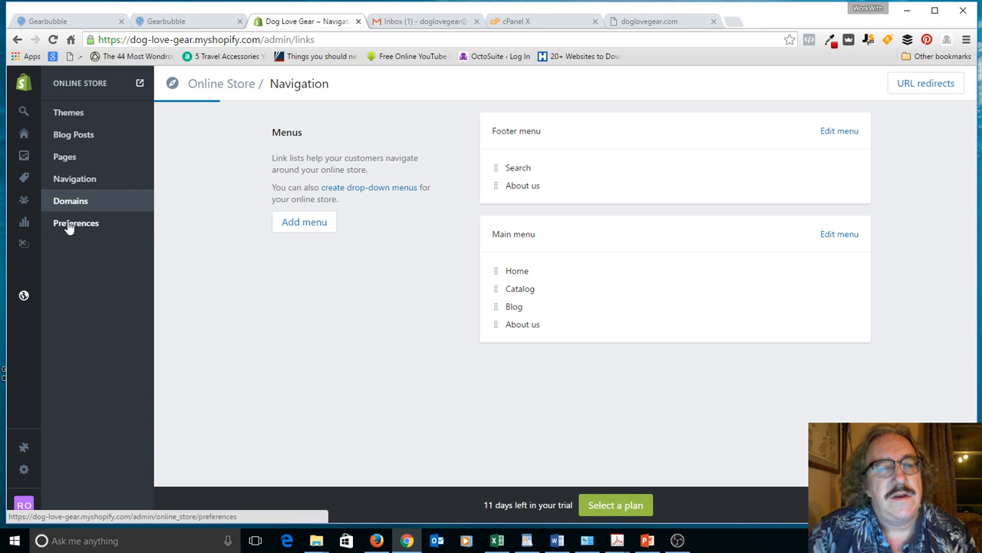
{"action": "left_click", "coordinate": [72, 227]}
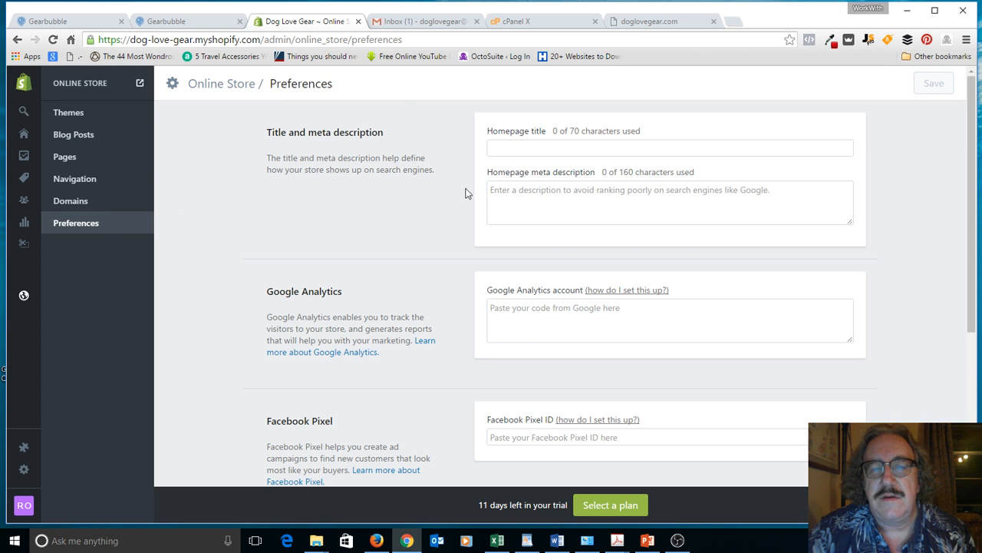
{"action": "scroll", "coordinate": [243, 254], "scroll_direction": "down", "scroll_amount": 5}
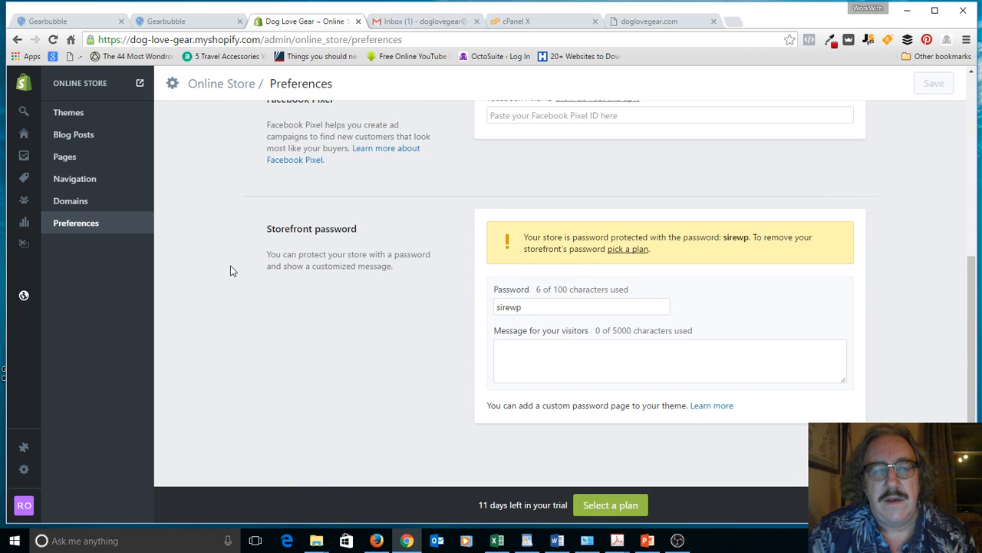
{"action": "scroll", "coordinate": [228, 272], "scroll_direction": "up", "scroll_amount": 5}
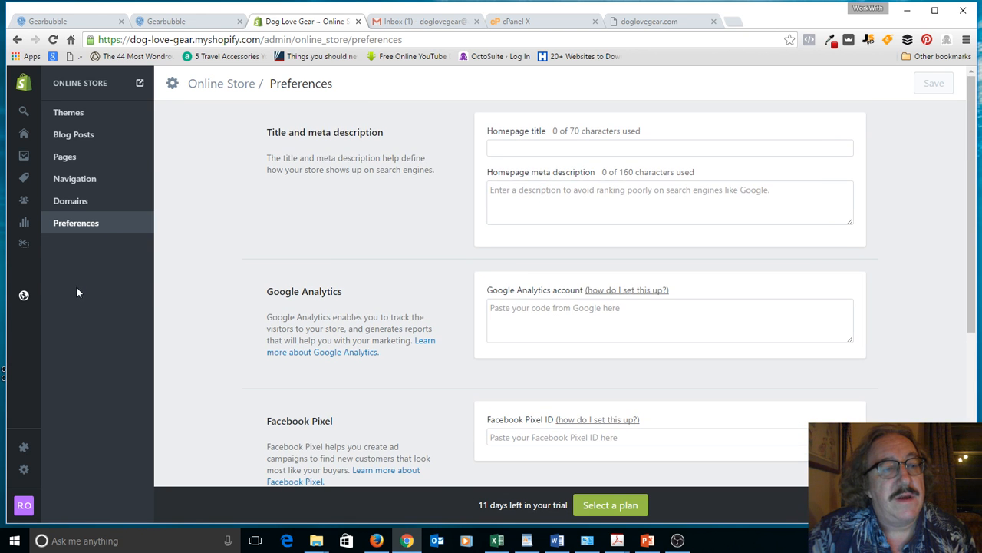
{"action": "mouse_move", "coordinate": [24, 248]}
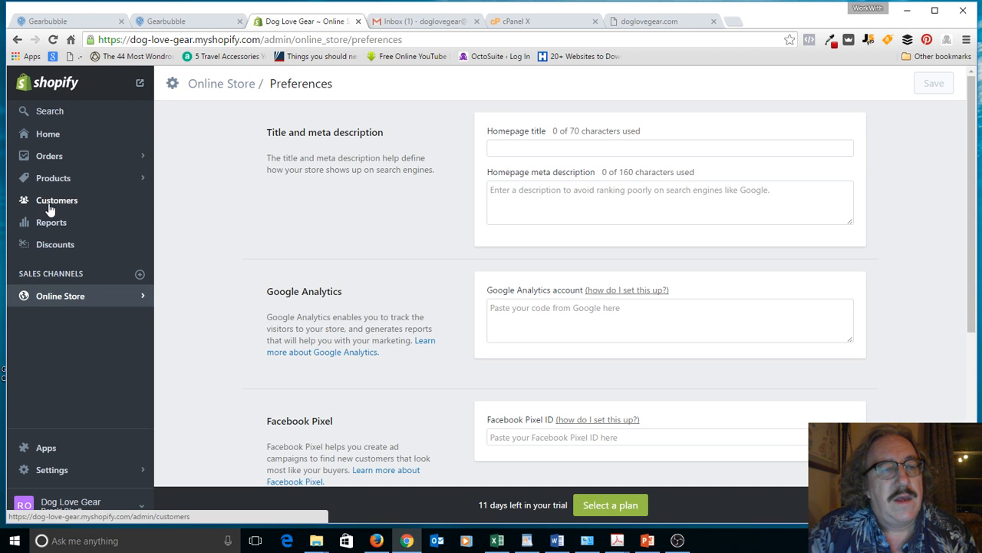
Step: Go to the admin Home dashboard and scroll through the trial banner and setup advice
{"action": "left_click", "coordinate": [54, 142]}
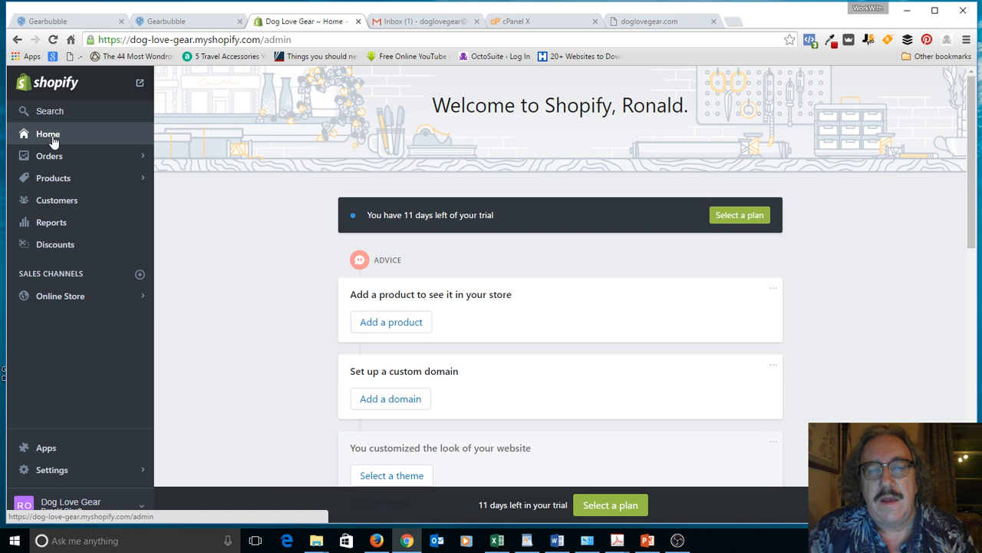
{"action": "scroll", "coordinate": [196, 236], "scroll_direction": "down", "scroll_amount": 3}
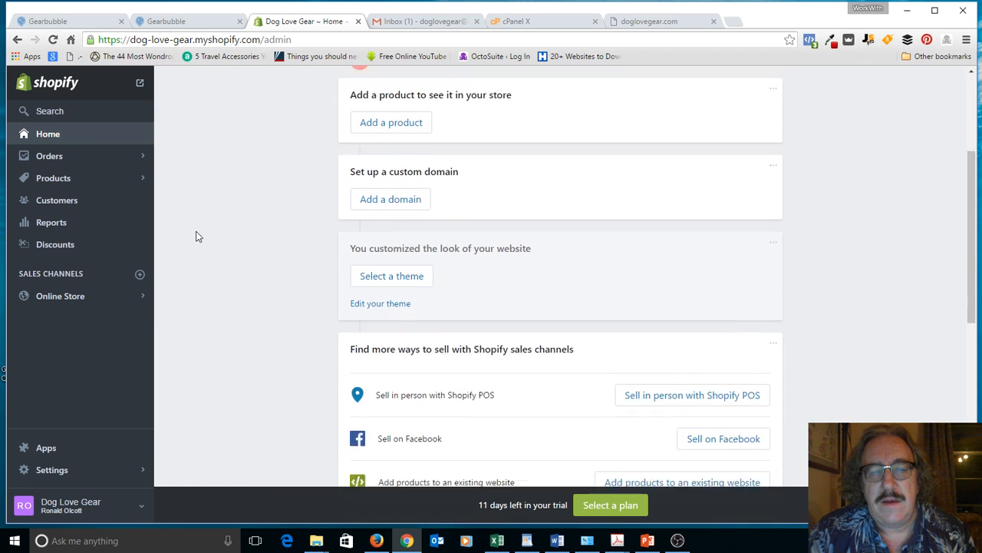
{"action": "scroll", "coordinate": [195, 236], "scroll_direction": "down", "scroll_amount": 1}
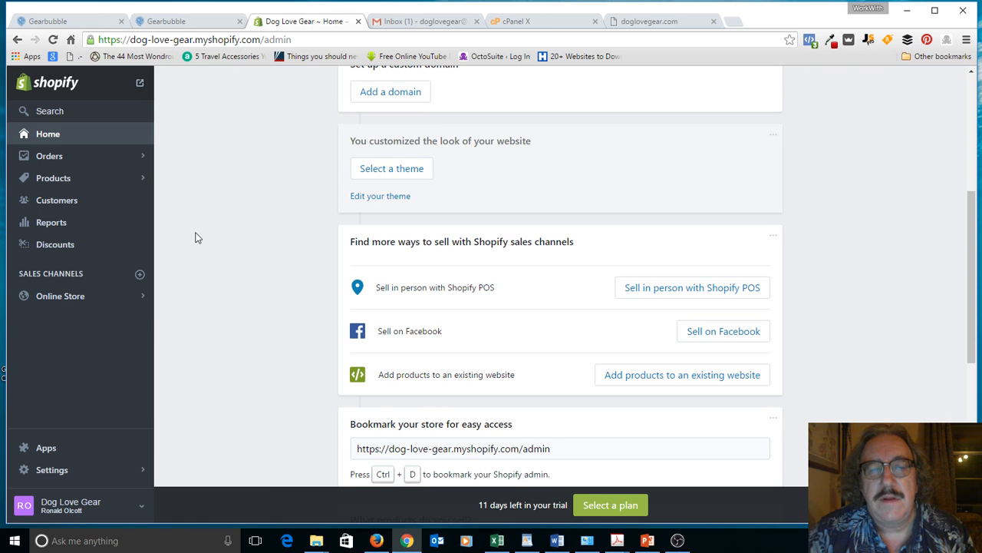
{"action": "scroll", "coordinate": [195, 238], "scroll_direction": "down", "scroll_amount": 5}
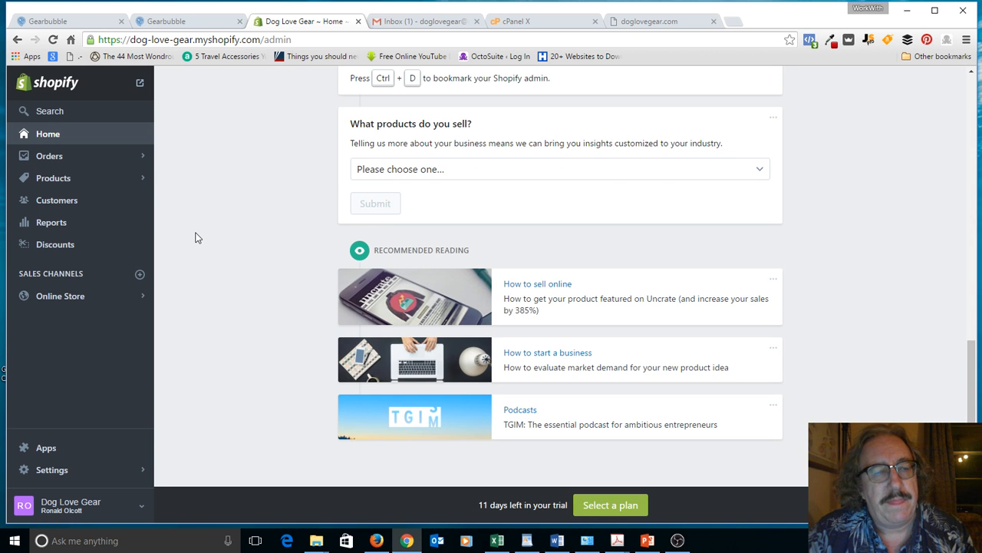
{"action": "scroll", "coordinate": [196, 238], "scroll_direction": "up", "scroll_amount": 8}
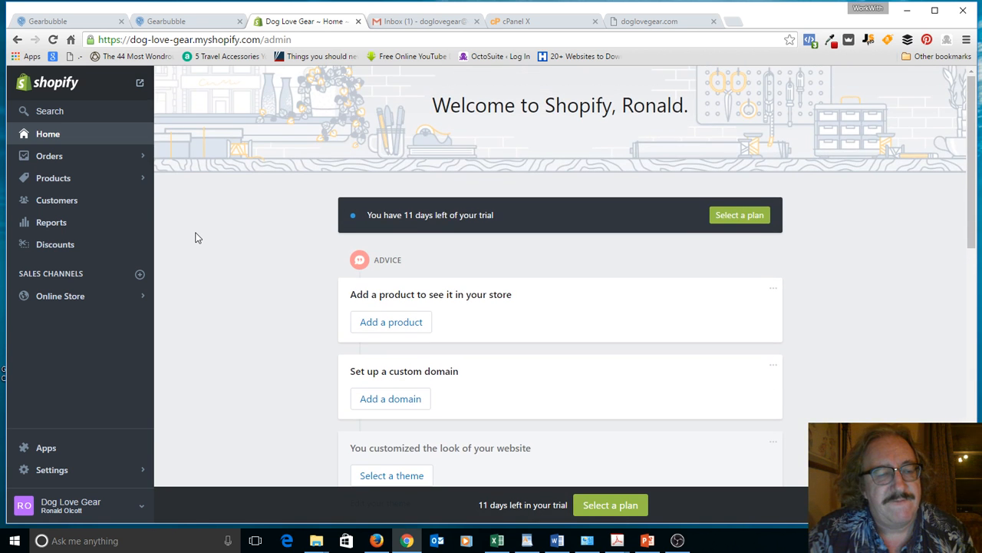
Step: Open Settings > General and review the store details, address and standards and formats
{"action": "left_click", "coordinate": [71, 469]}
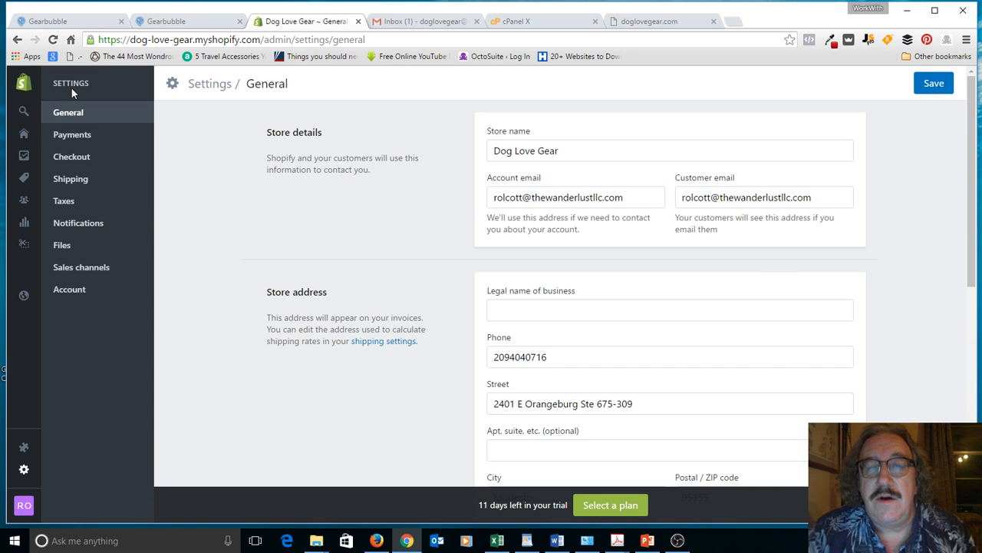
{"action": "scroll", "coordinate": [381, 230], "scroll_direction": "down", "scroll_amount": 10}
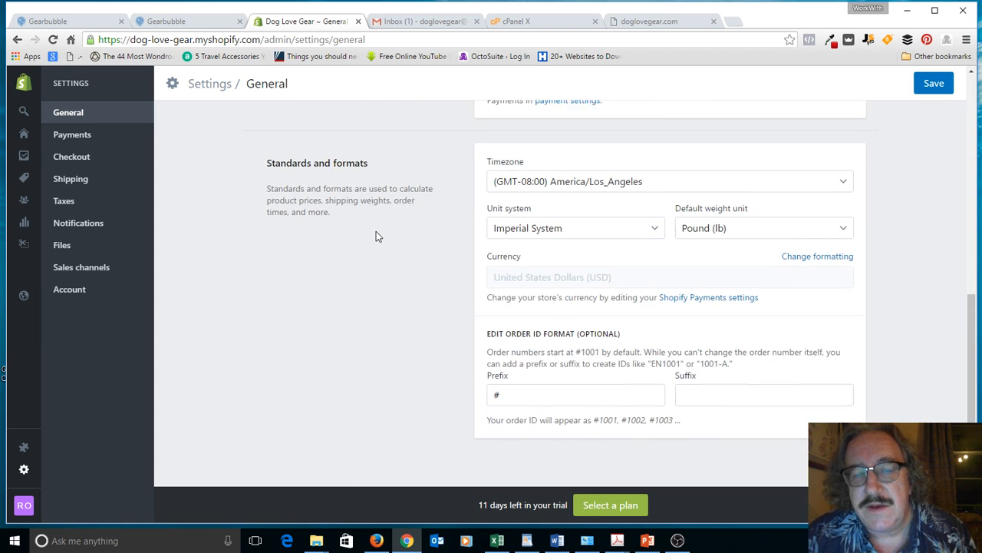
{"action": "scroll", "coordinate": [374, 244], "scroll_direction": "up", "scroll_amount": 10}
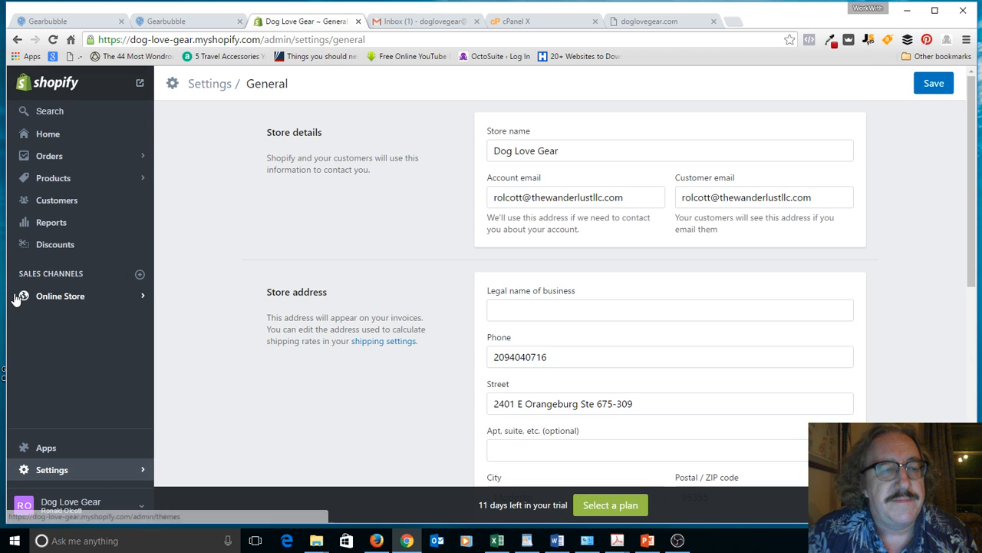
{"action": "left_click", "coordinate": [38, 298]}
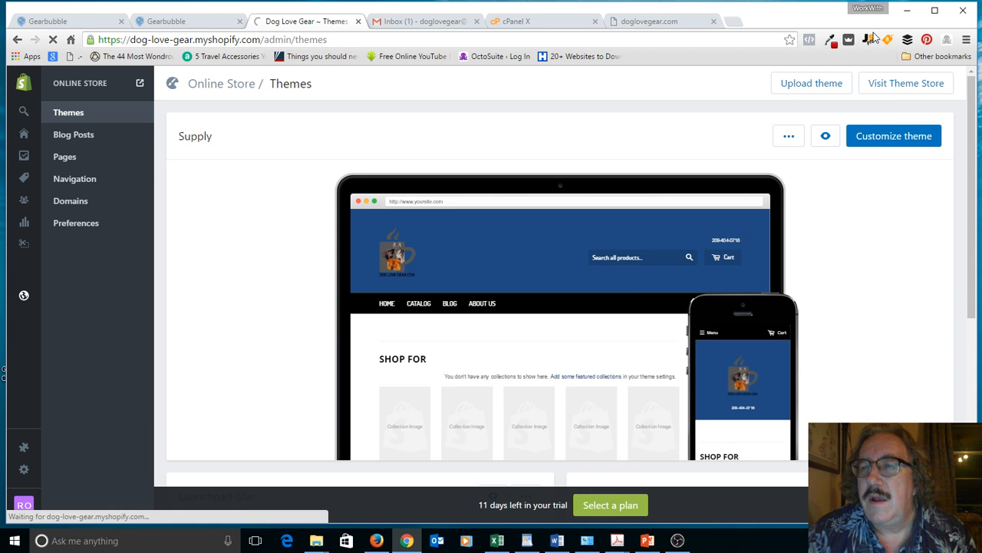
{"action": "left_click", "coordinate": [889, 142]}
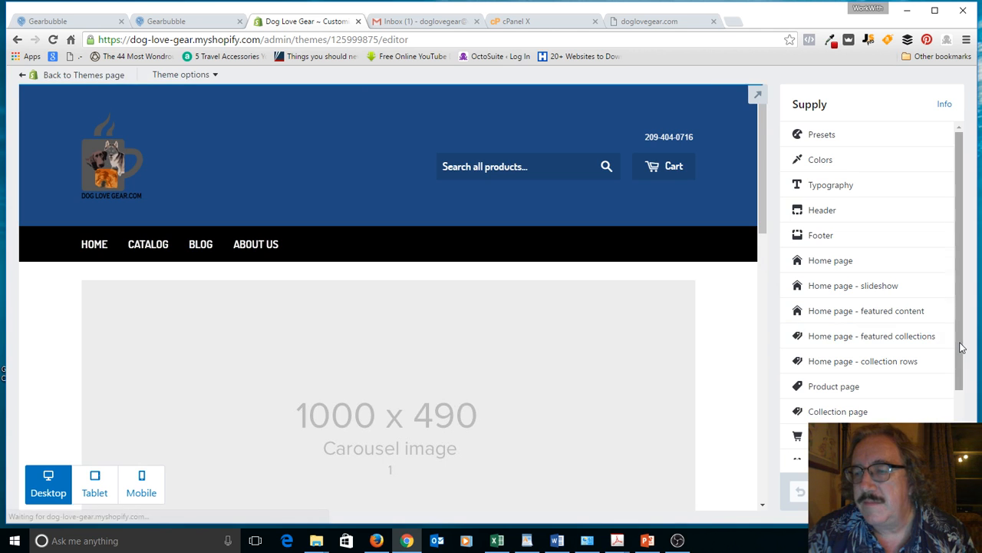
{"action": "left_click_drag", "start_coordinate": [960, 348], "coordinate": [943, 419]}
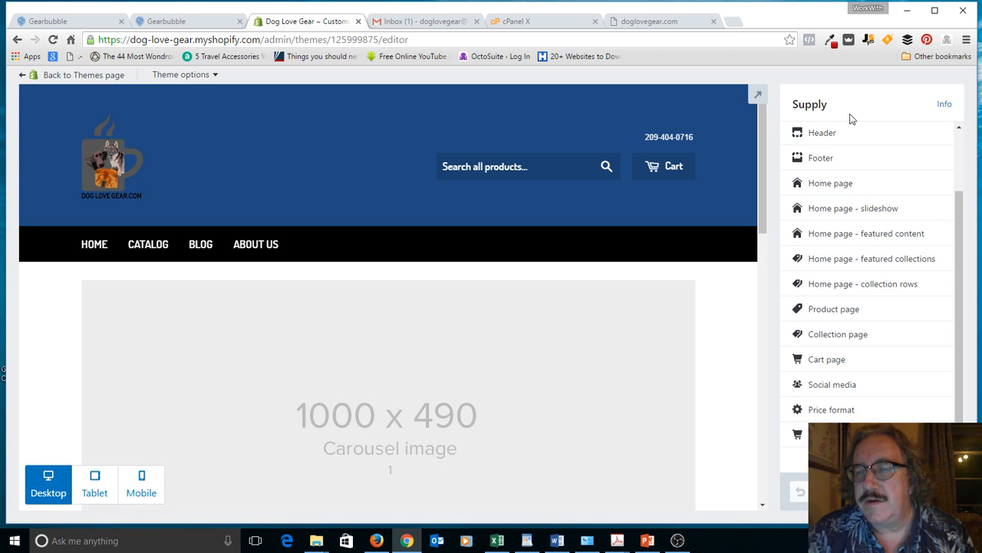
{"action": "left_click", "coordinate": [960, 141]}
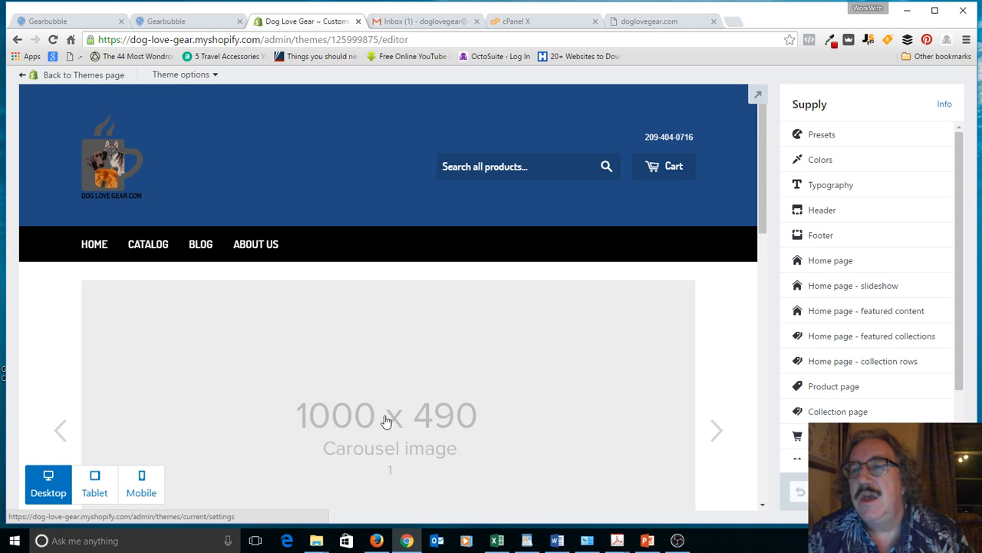
Step: Set the home page slideshow's transition time to 10 seconds
{"action": "left_click", "coordinate": [850, 286]}
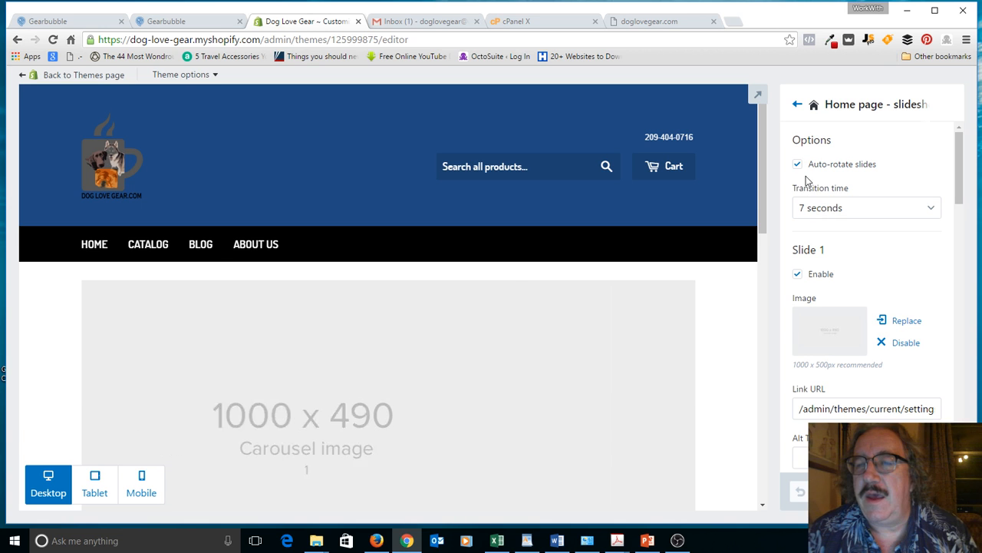
{"action": "left_click", "coordinate": [927, 208]}
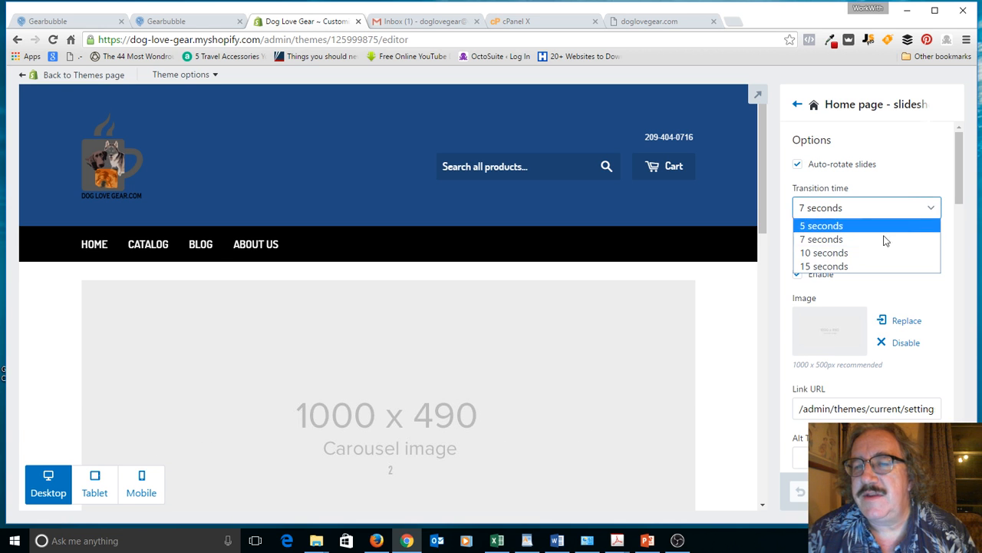
{"action": "left_click", "coordinate": [838, 253]}
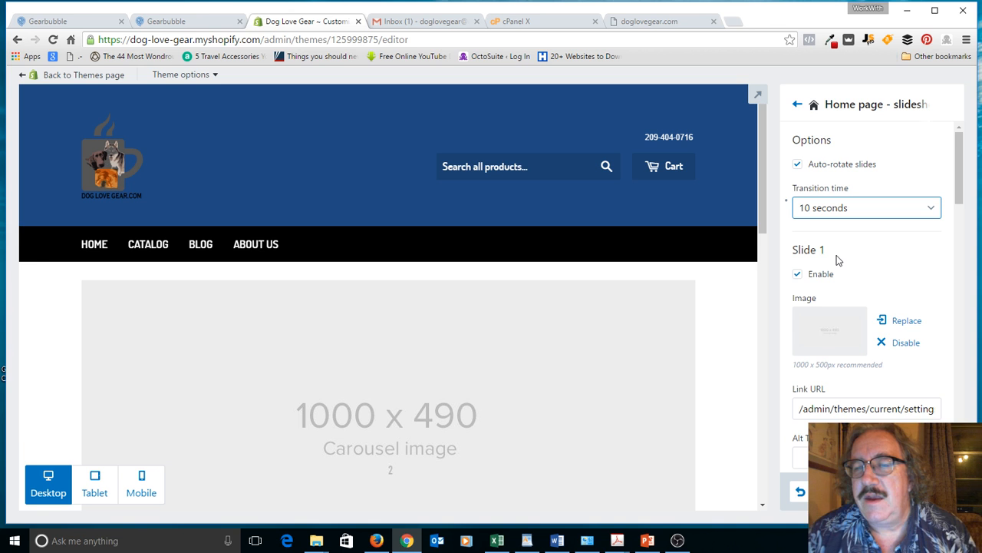
Step: Upload ChowBanner.png as the Slide 1 image
{"action": "left_click", "coordinate": [830, 332]}
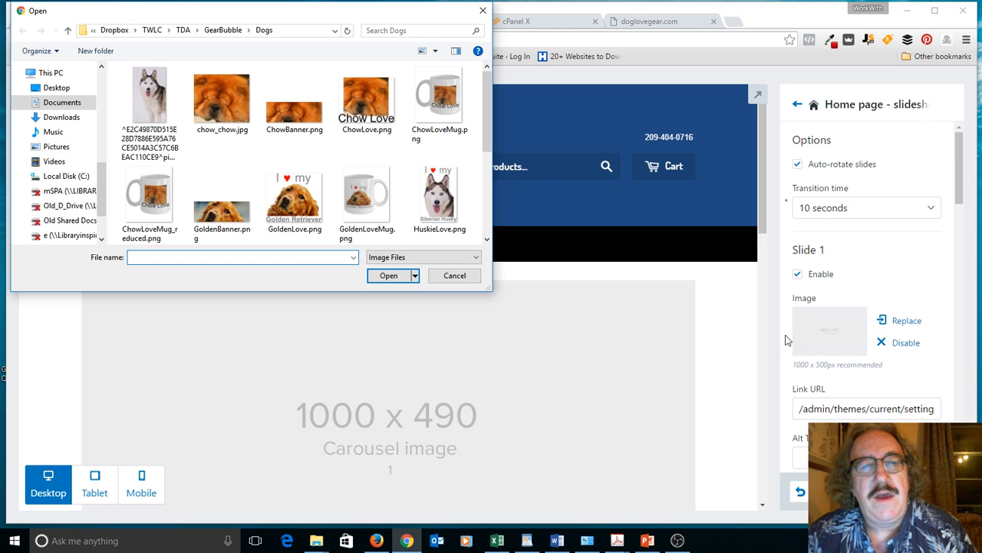
{"action": "left_click", "coordinate": [287, 119]}
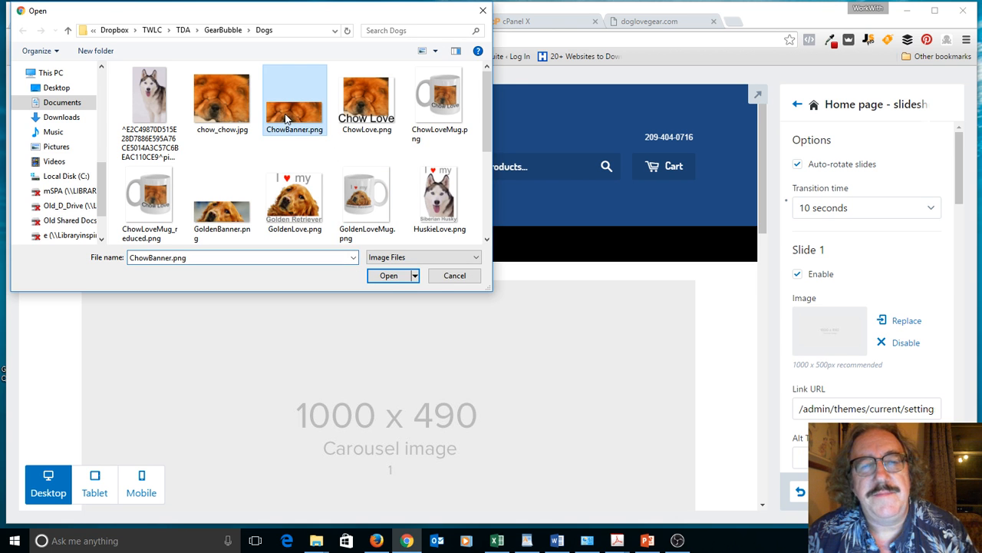
{"action": "left_click", "coordinate": [390, 276]}
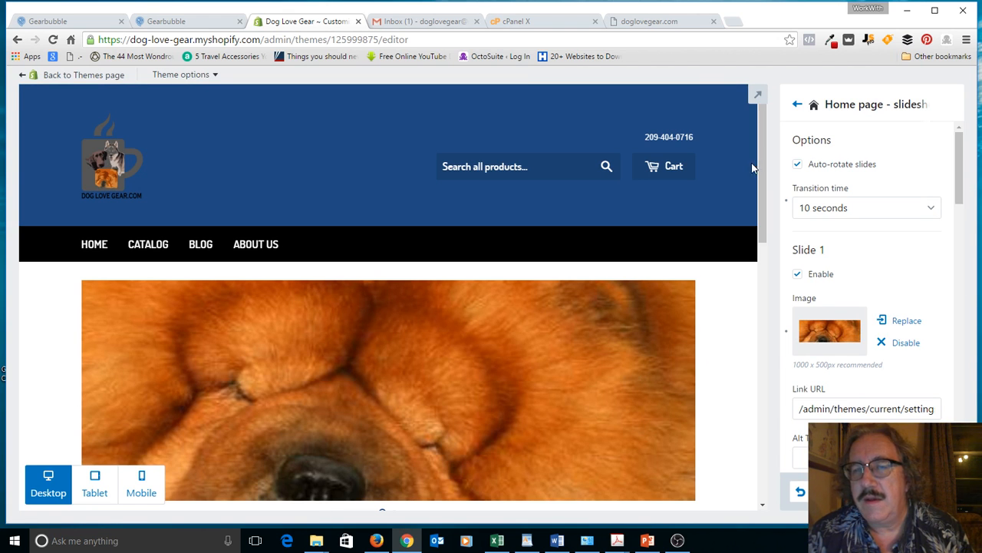
{"action": "mouse_move", "coordinate": [765, 181]}
{"action": "left_mouse_down"}
{"action": "mouse_move", "coordinate": [773, 246]}
{"action": "mouse_move", "coordinate": [766, 184]}
{"action": "left_mouse_up"}
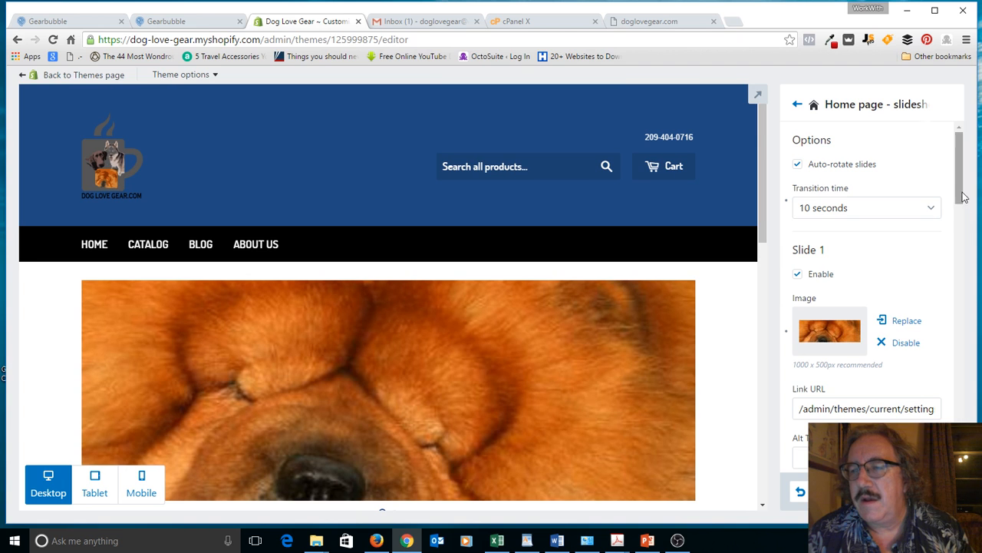
{"action": "left_click_drag", "start_coordinate": [962, 193], "coordinate": [875, 263]}
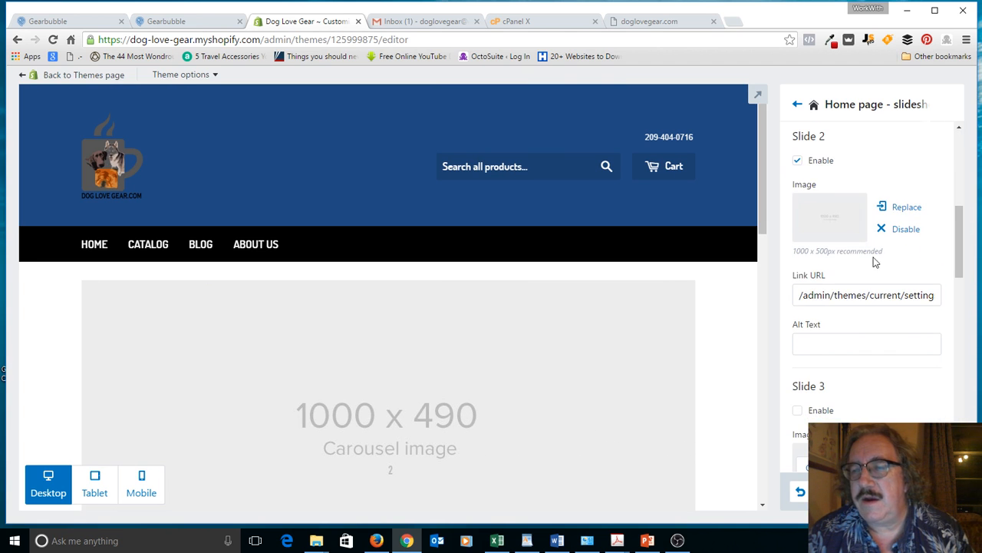
Step: Choose LabChocBanner.png as the Slide 2 image and upload it
{"action": "left_click", "coordinate": [826, 227]}
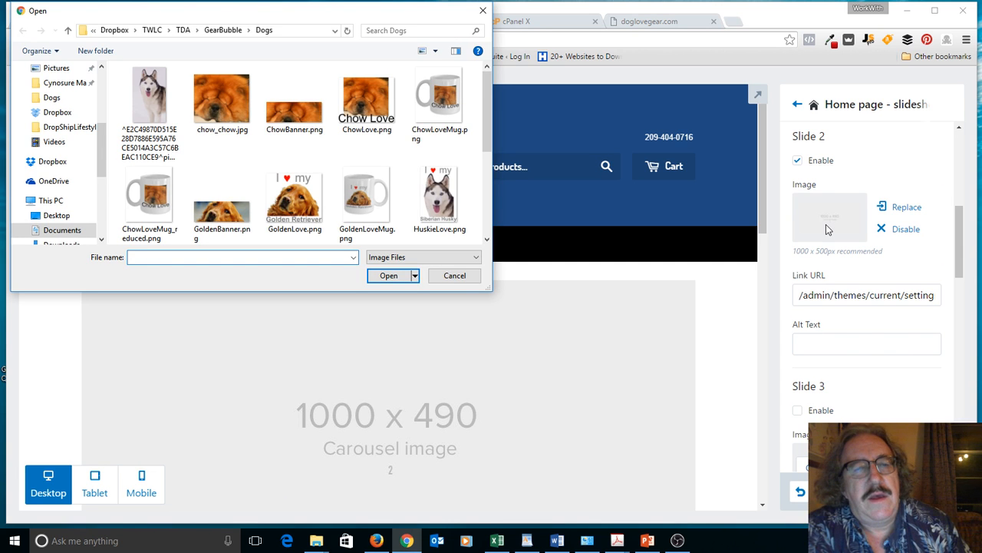
{"action": "left_click", "coordinate": [487, 205]}
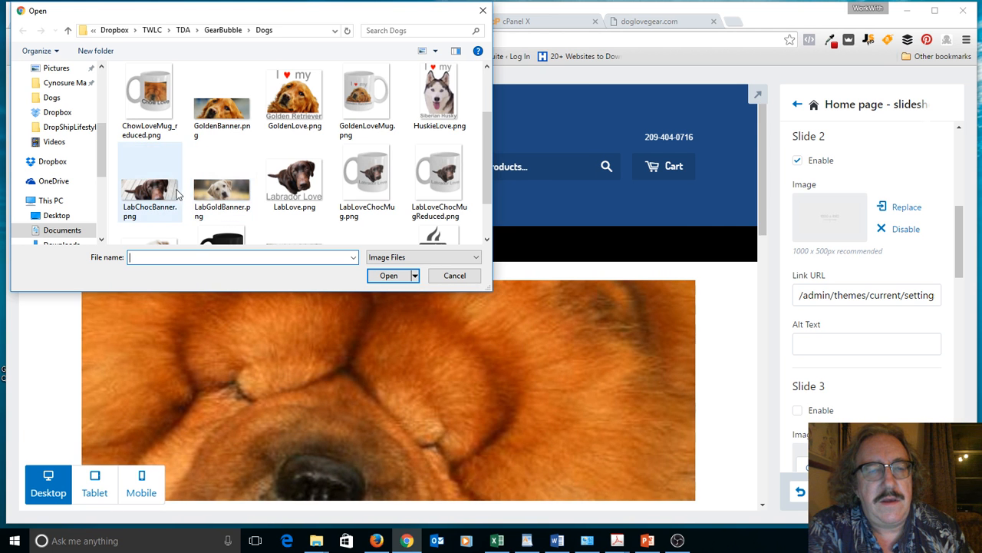
{"action": "left_click", "coordinate": [149, 192]}
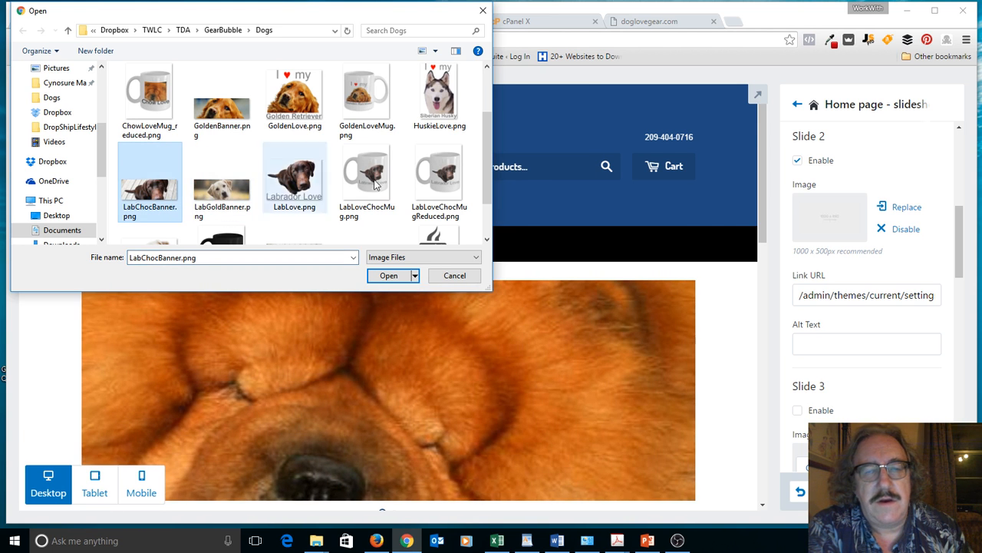
{"action": "left_click", "coordinate": [389, 276]}
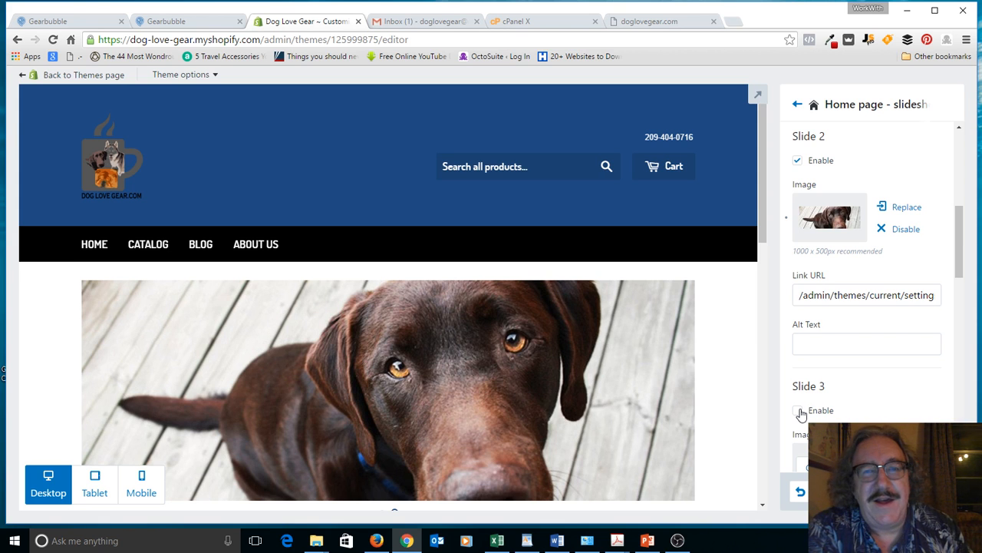
Step: Enable Slide 3 and upload GoldenBanner.png as its golden retriever banner image
{"action": "left_click", "coordinate": [798, 412]}
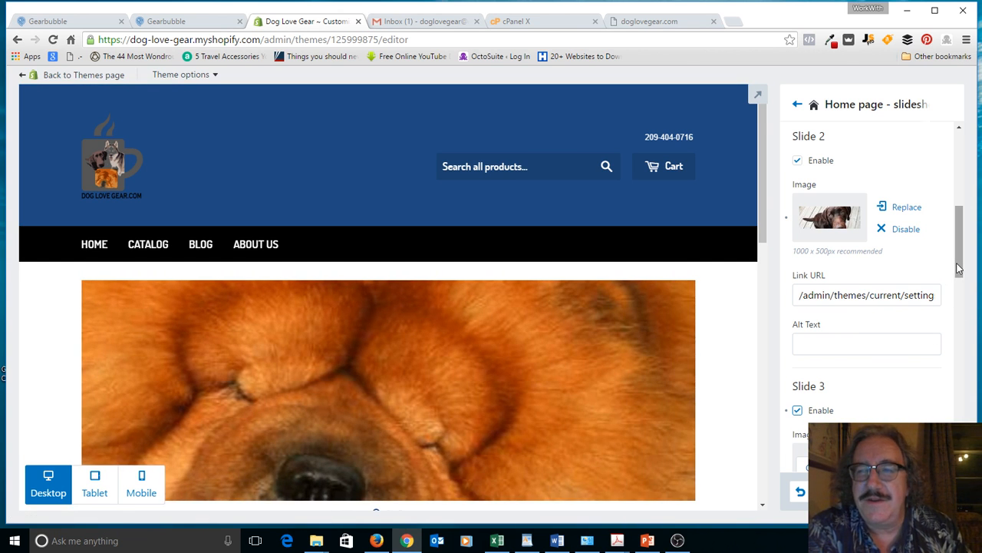
{"action": "left_click_drag", "start_coordinate": [969, 268], "coordinate": [965, 311]}
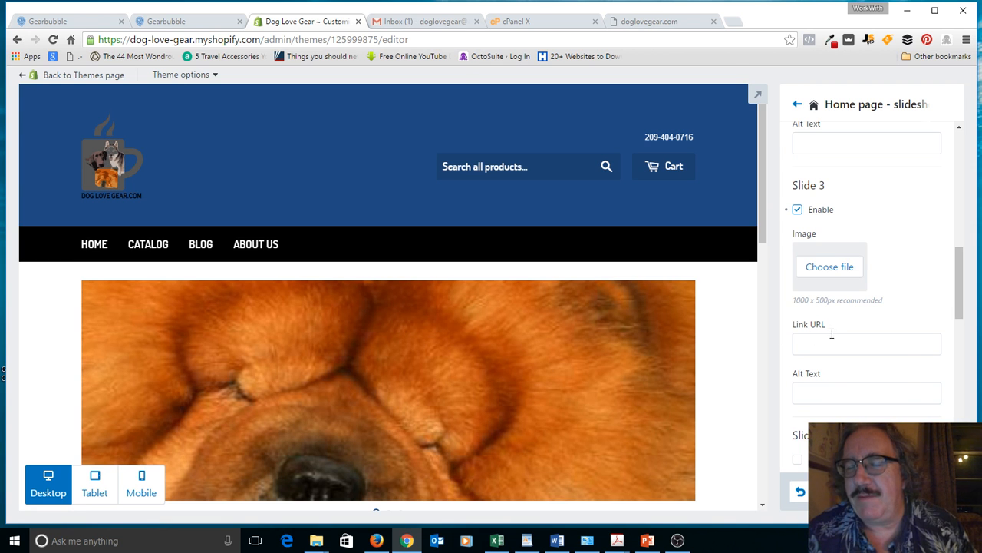
{"action": "left_click", "coordinate": [827, 269]}
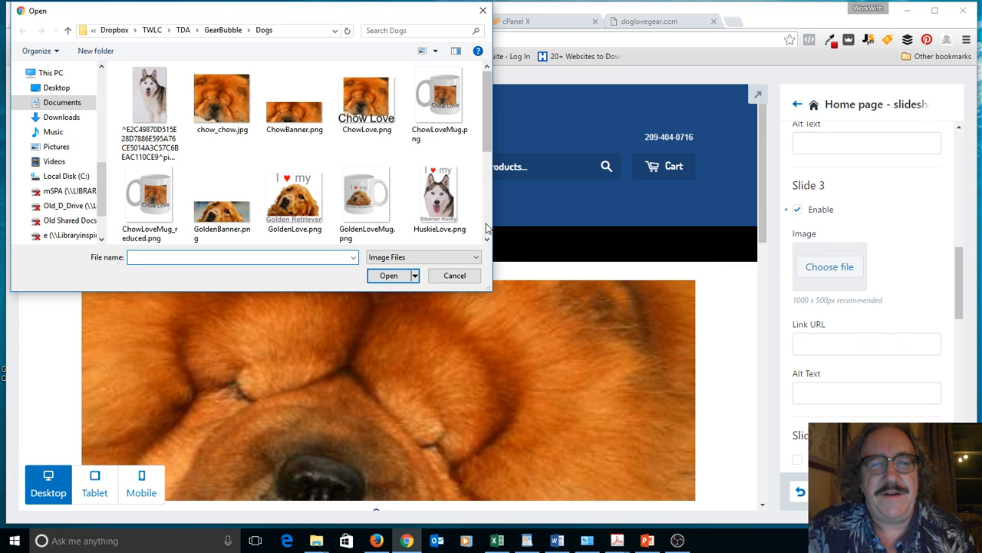
{"action": "scroll", "coordinate": [486, 228], "scroll_direction": "down", "scroll_amount": 1}
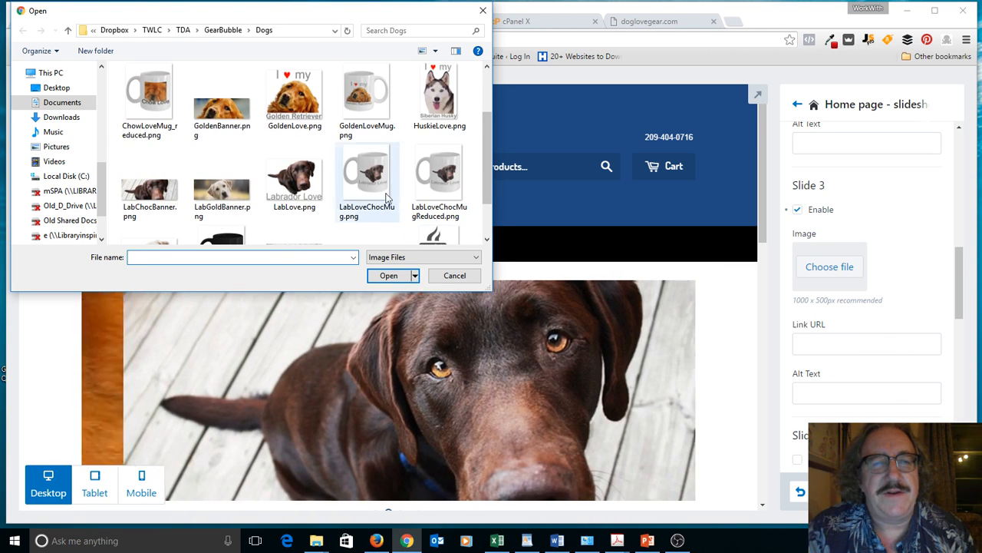
{"action": "left_click", "coordinate": [222, 100]}
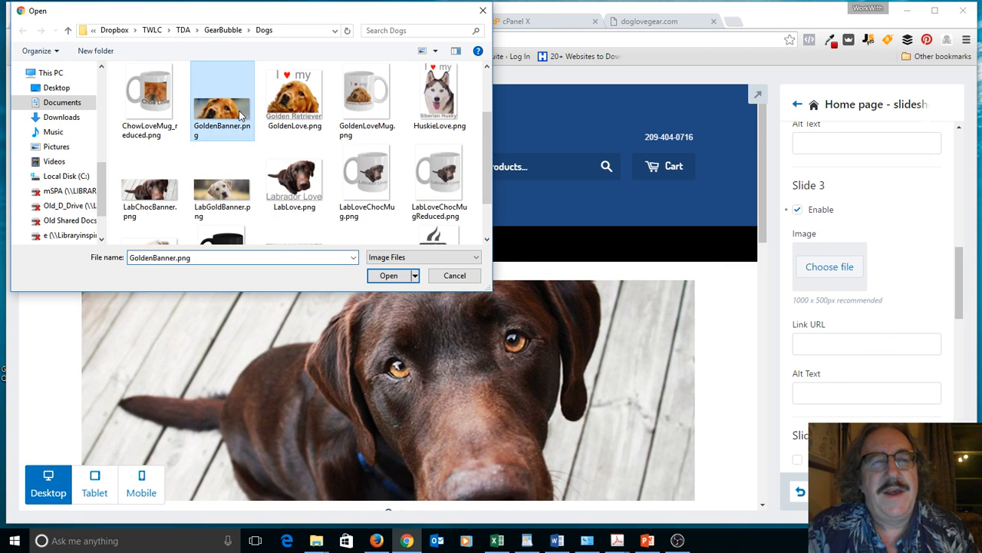
{"action": "left_click", "coordinate": [396, 275]}
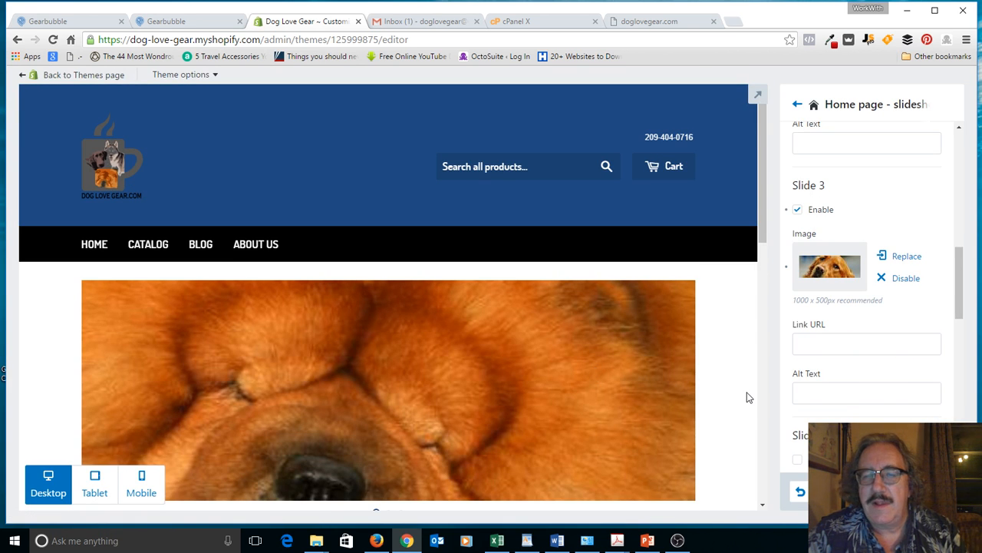
Step: Check the three-slide home page preview, then move to Gearbubble and the PowerPoint Resources slide
{"action": "left_click", "coordinate": [764, 508]}
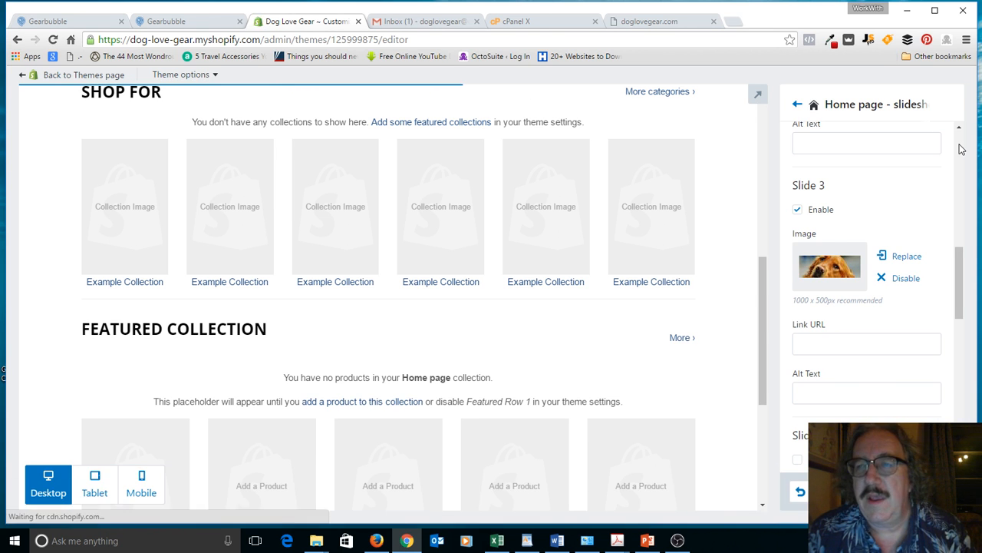
{"action": "left_click", "coordinate": [959, 149]}
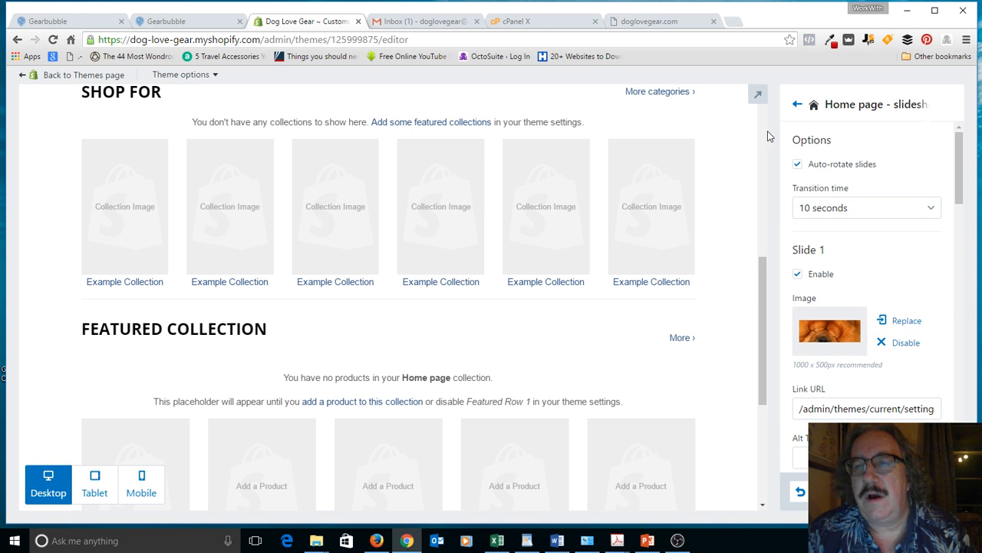
{"action": "scroll", "coordinate": [761, 129], "scroll_direction": "up", "scroll_amount": 5}
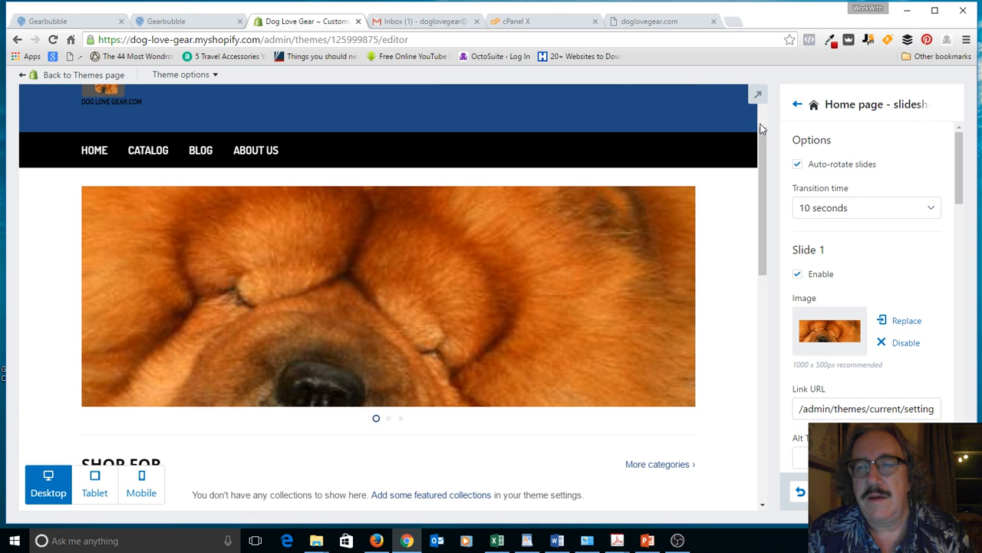
{"action": "scroll", "coordinate": [760, 127], "scroll_direction": "up", "scroll_amount": 2}
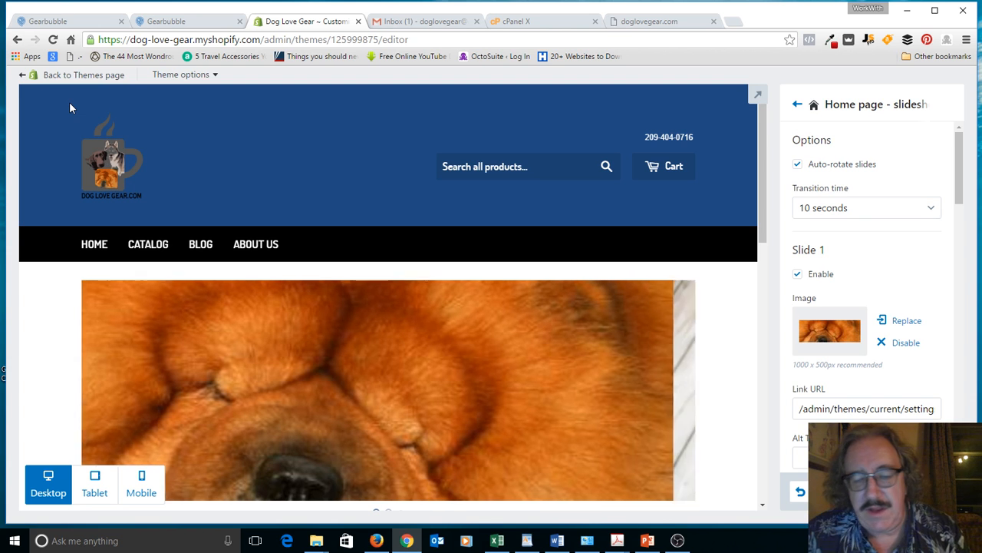
{"action": "key", "text": "ctrl+1"}
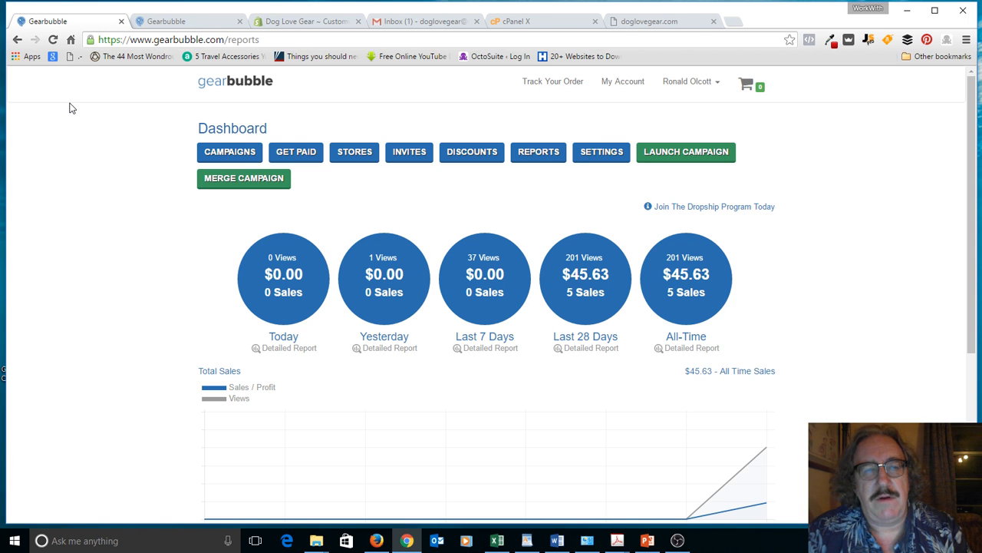
{"action": "key", "text": "alt+Tab"}
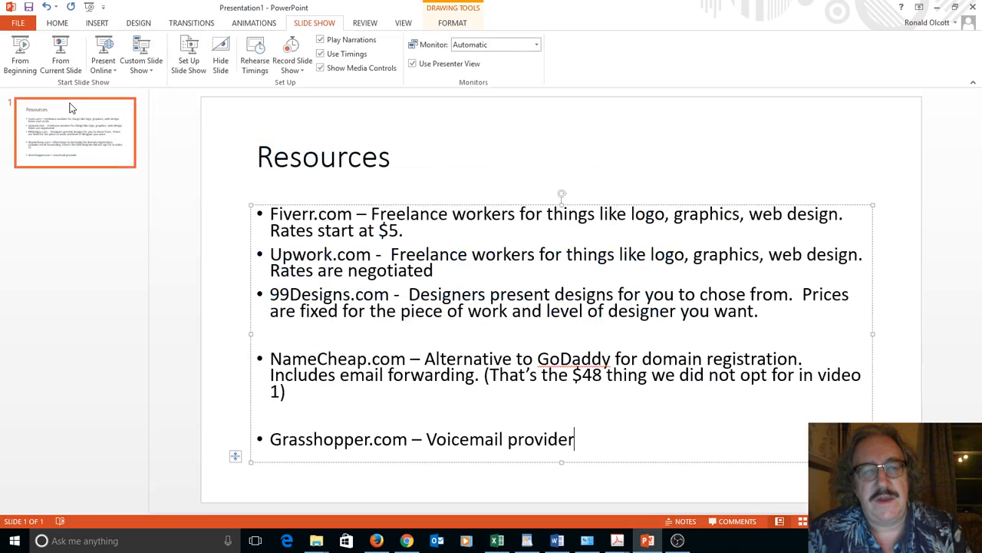